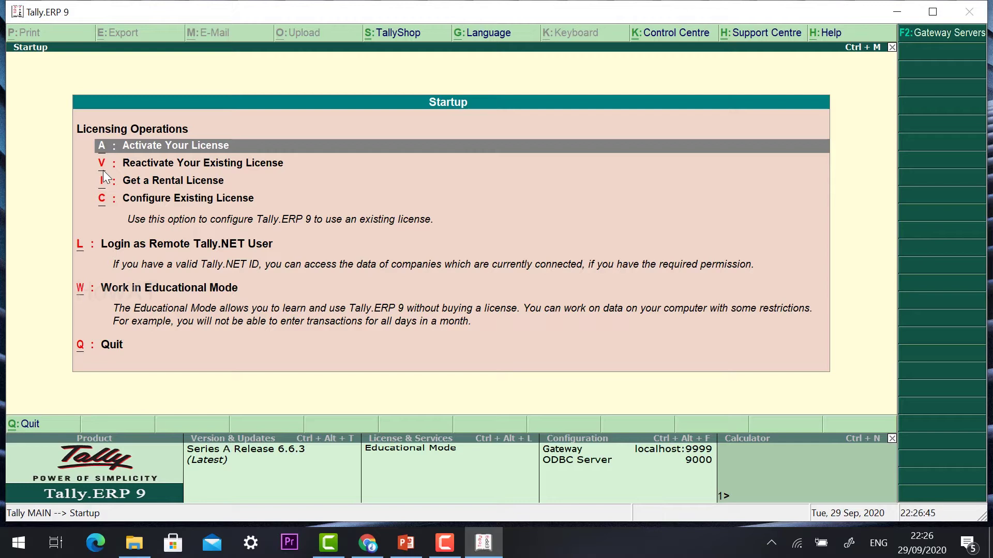
- Start Tally.ERP 9 in Educational Mode from the startup screen
key("Down")
key("Down")
key("Down")
key("Down")
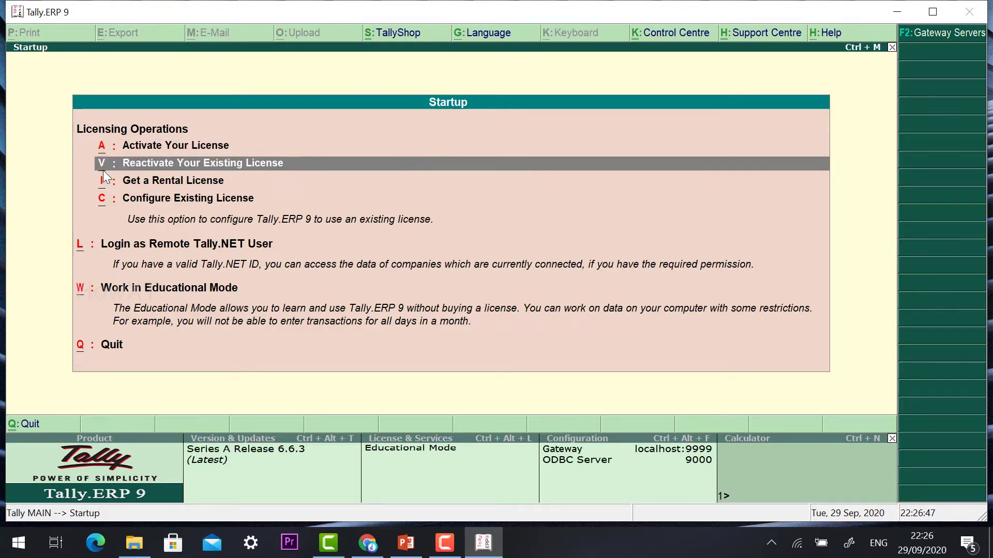
key("Return")
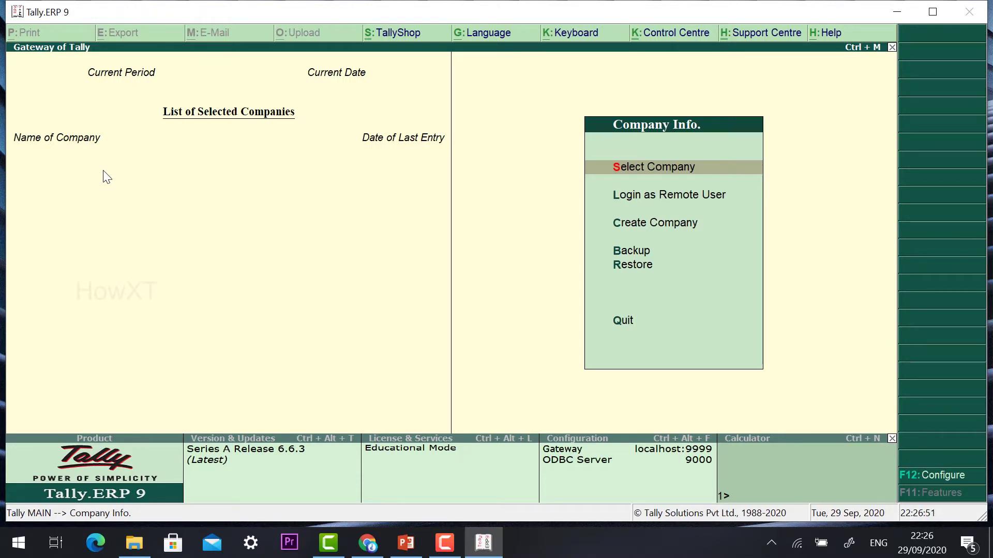
- Create and save the company John Traders, with books beginning 1-4-2020
key("Down")
key("Down")
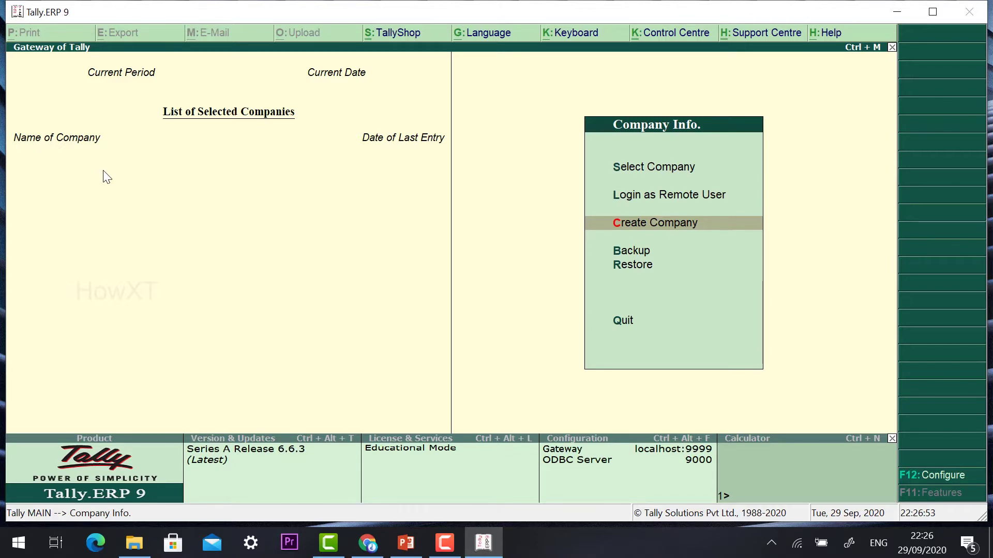
key("Return")
type("John")
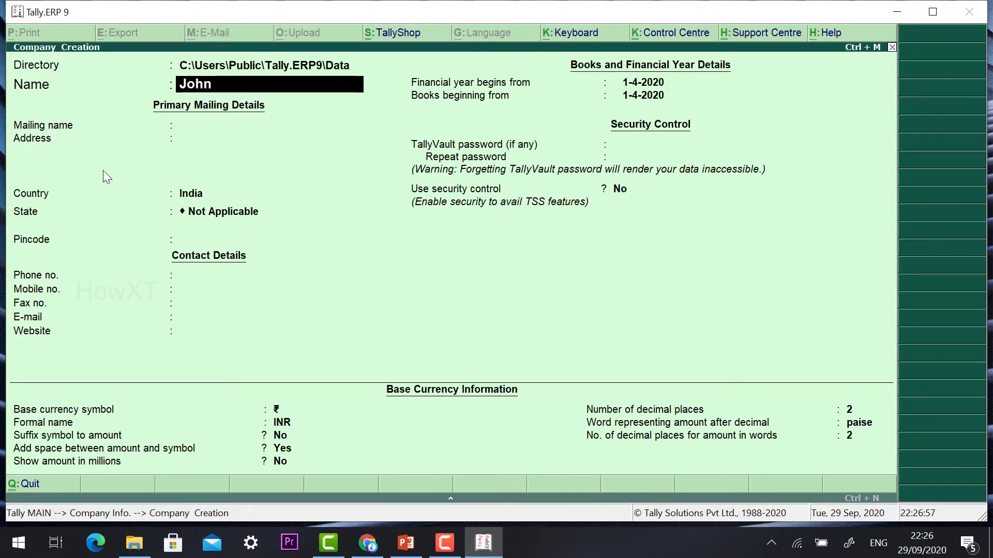
type(" Traders")
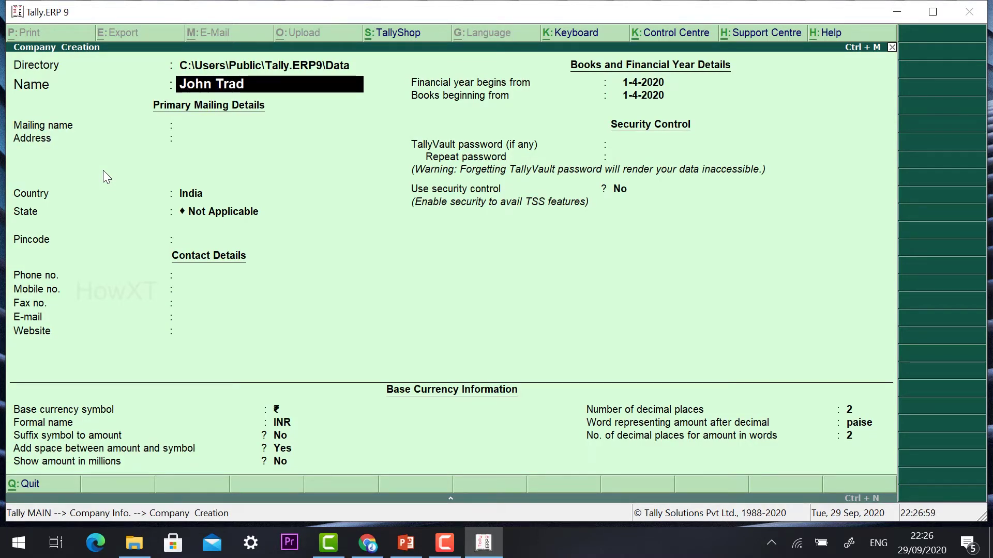
key("Return")
key("Return")
key("Return")
key("Return")
key("Return")
key("Return")
key("Return")
key("Return")
key("Return")
key("Return")
key("Return")
key("Return")
key("Return")
key("Return")
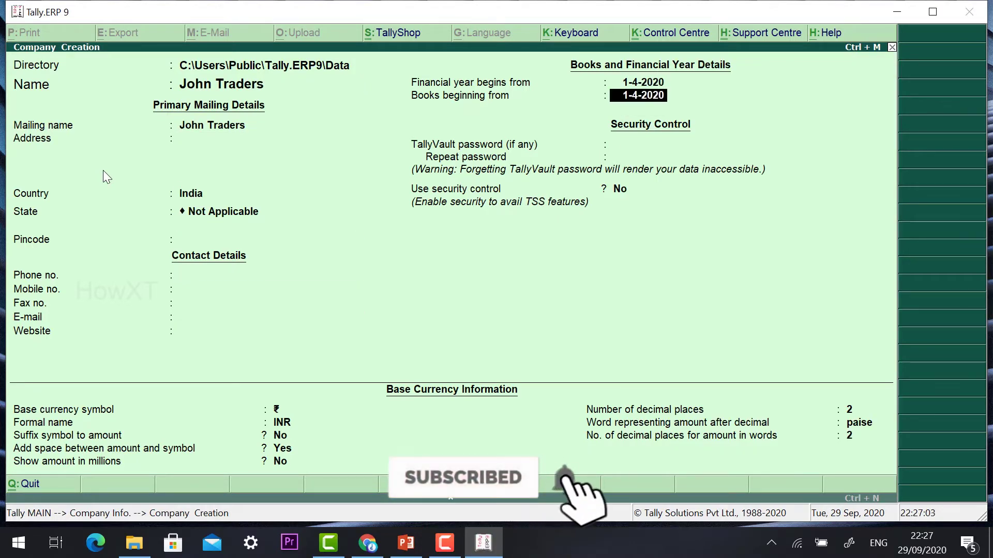
key("Return")
key("Return")
key("Return")
key("Return")
key("Return")
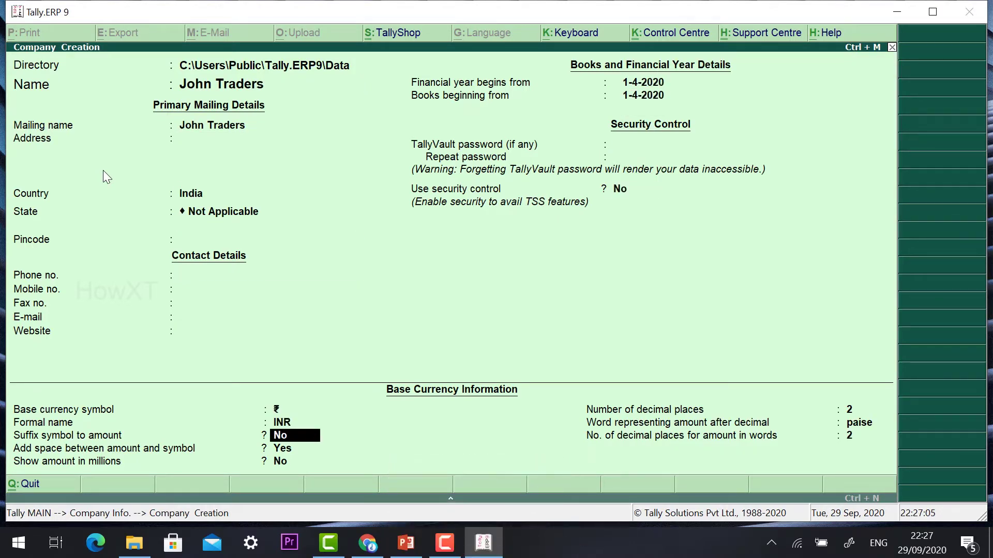
key("Return")
key("Return")
key("Return")
key("Return")
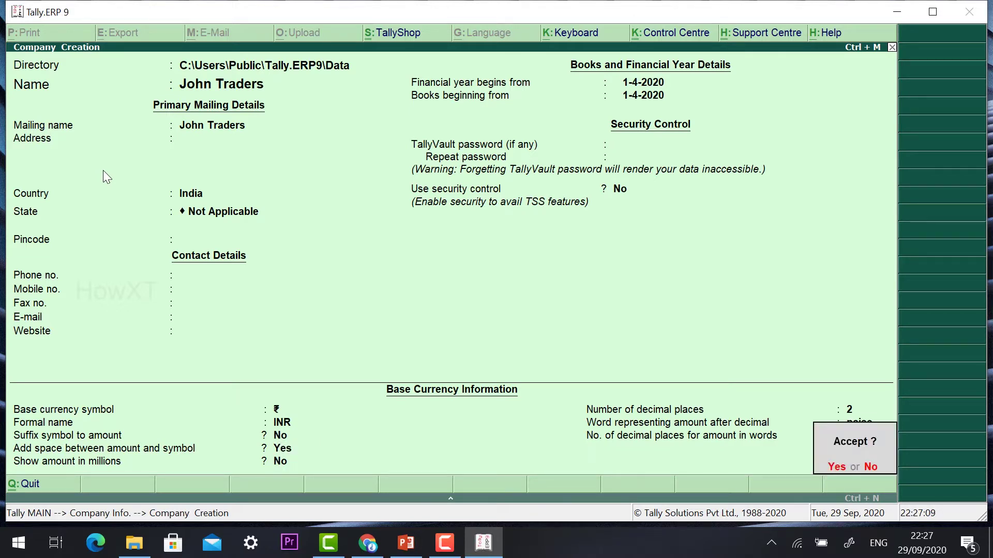
key("Return")
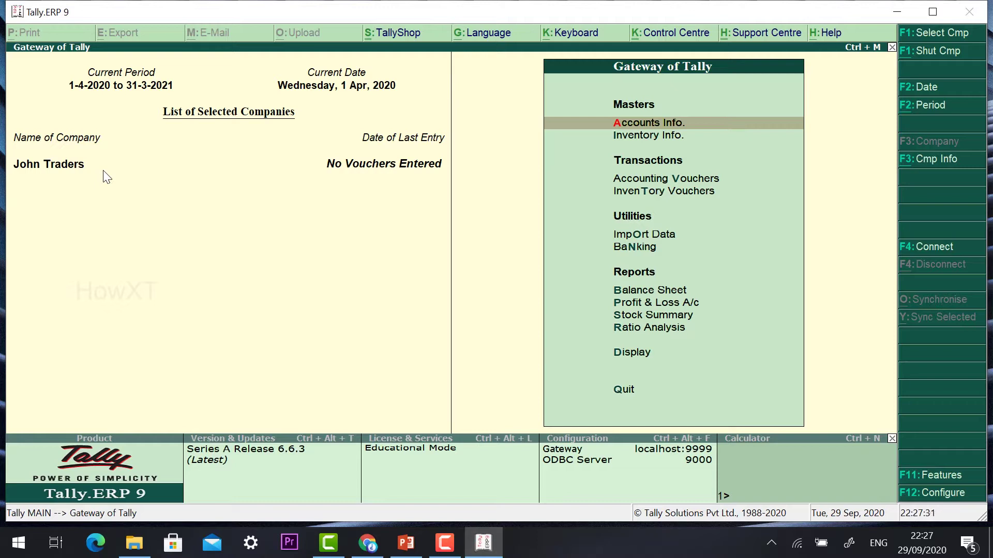
- Create a ledger named Sales under the Sales Accounts group and save it
key("Return")
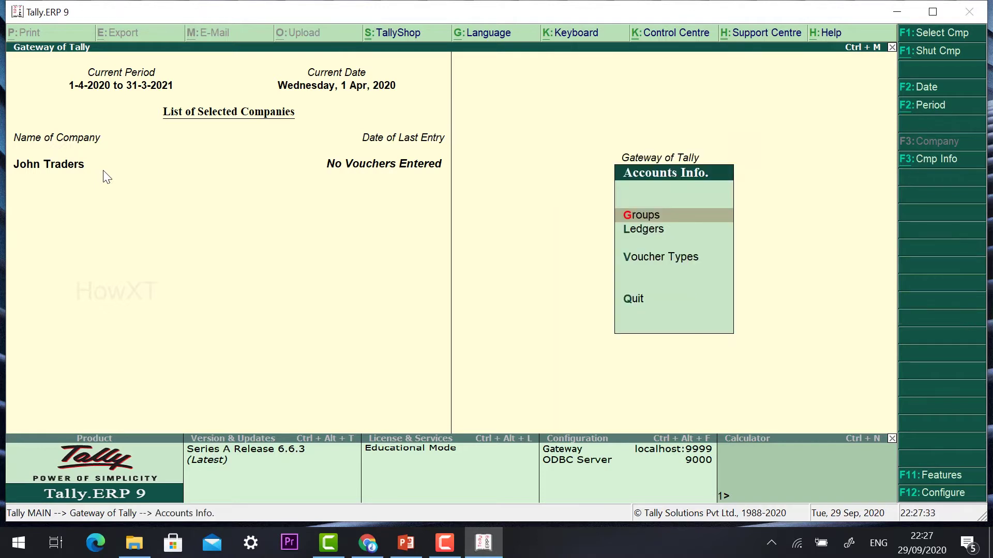
key("Down")
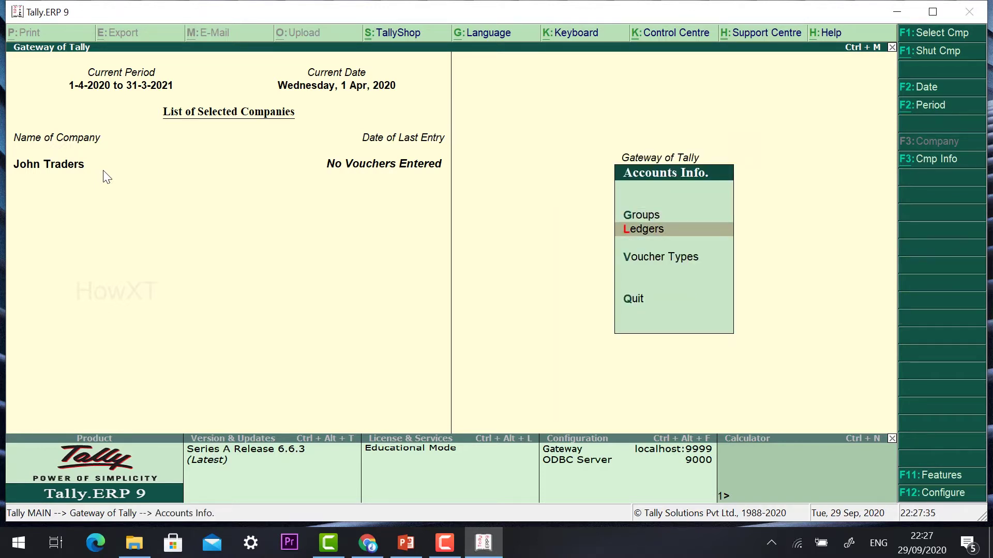
key("Return")
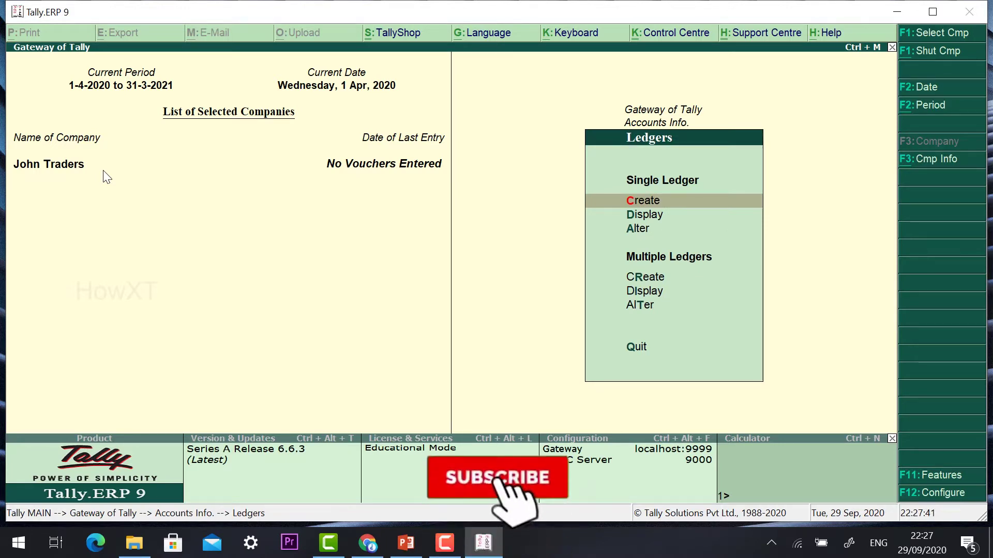
key("Return")
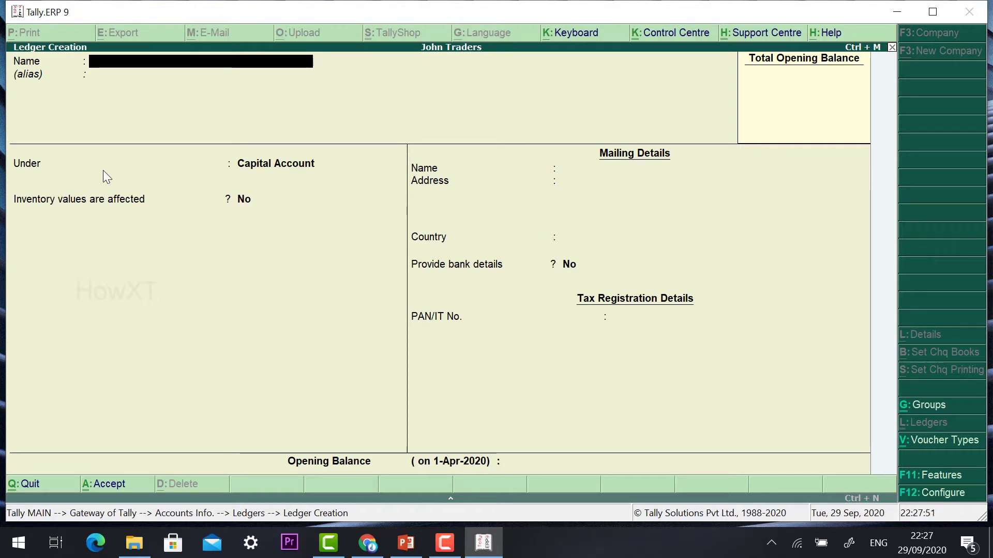
type("Sales")
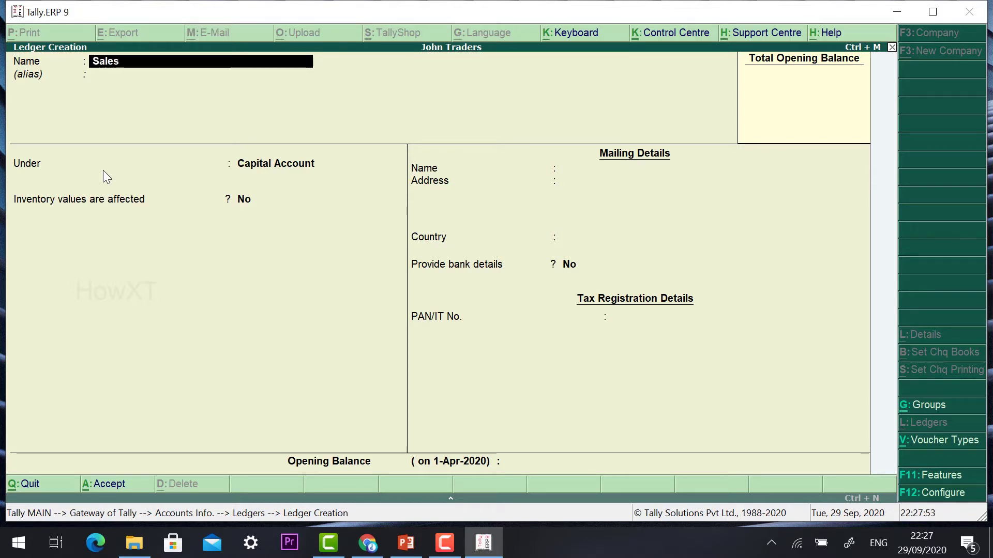
key("Return")
type("Sa")
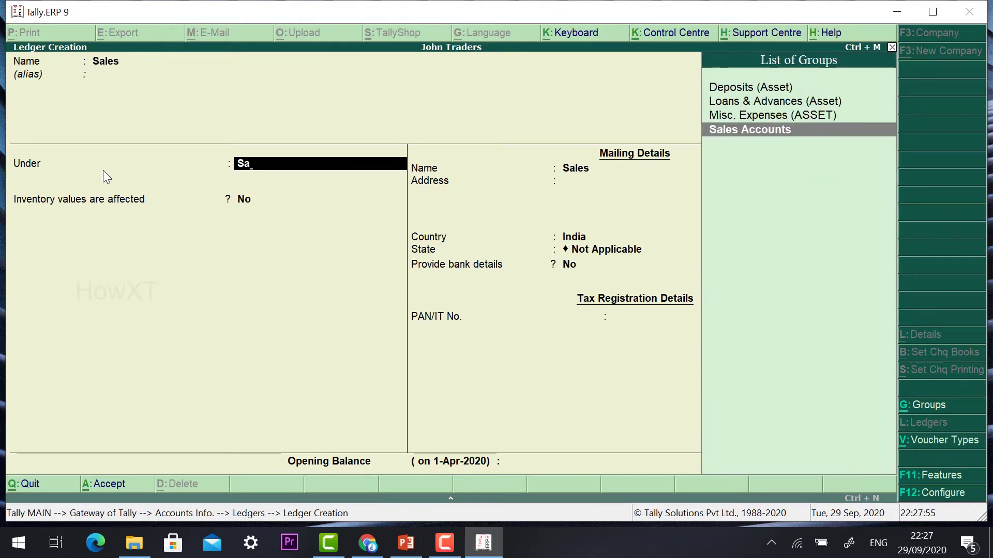
key("Return")
key("Return")
key("Return")
key("Return")
key("Return")
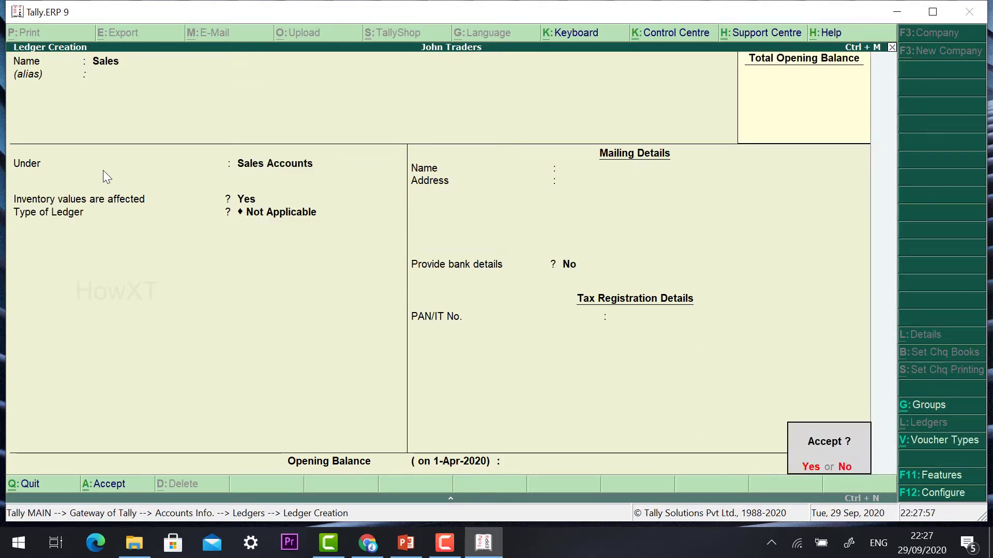
key("Return")
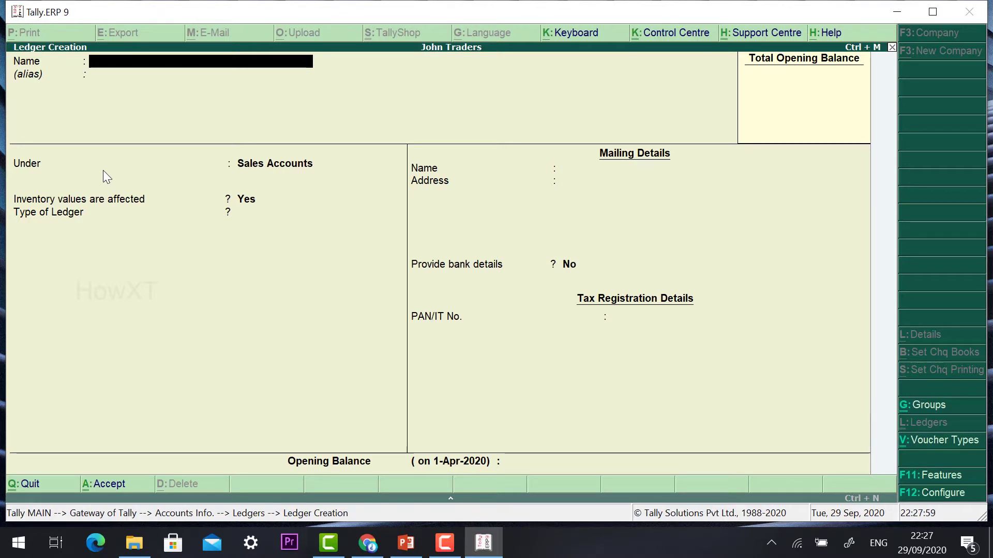
key("Escape")
key("Return")
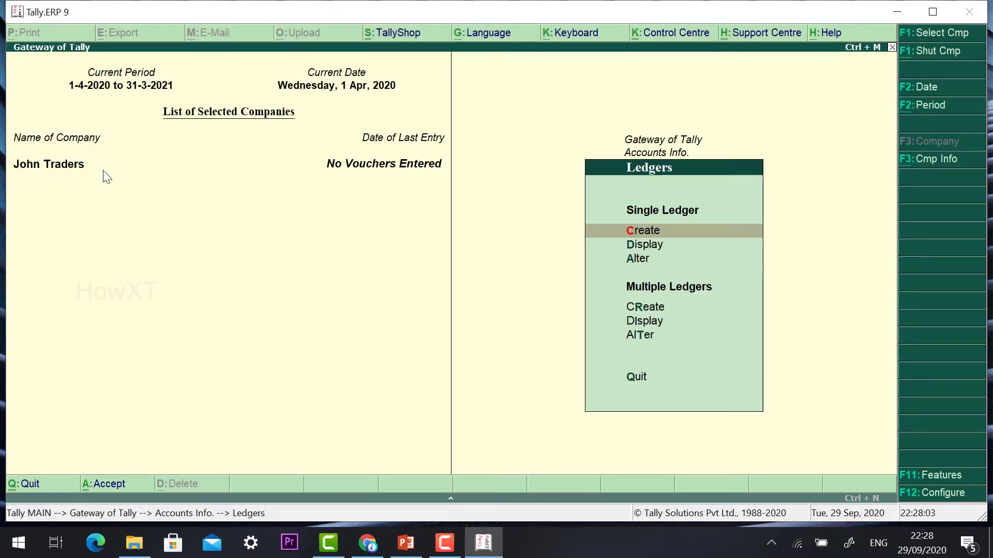
- Check the Ledgers Alter list showing Cash, Profit & Loss A/c and Sales, then close it
key("Escape")
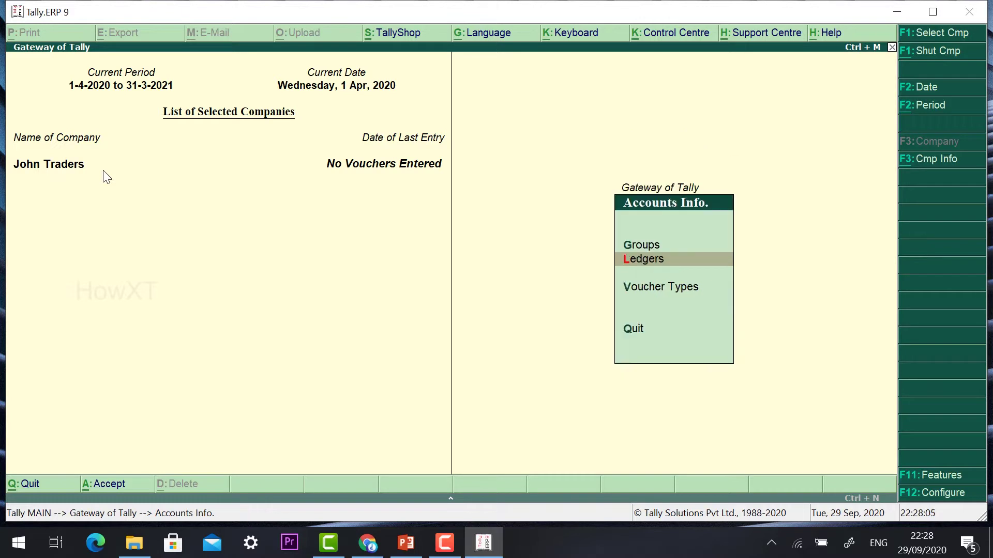
key("Escape")
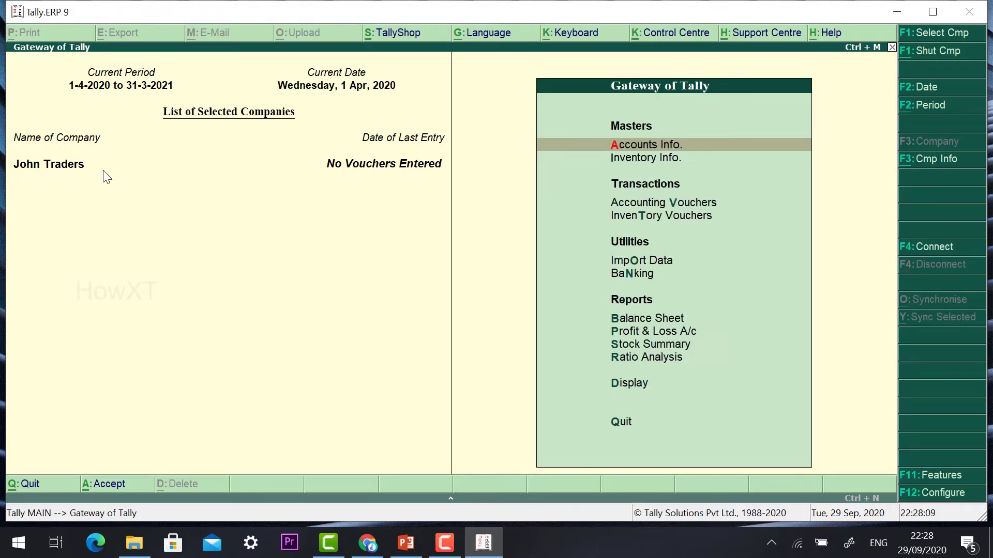
key("Return")
key("Down")
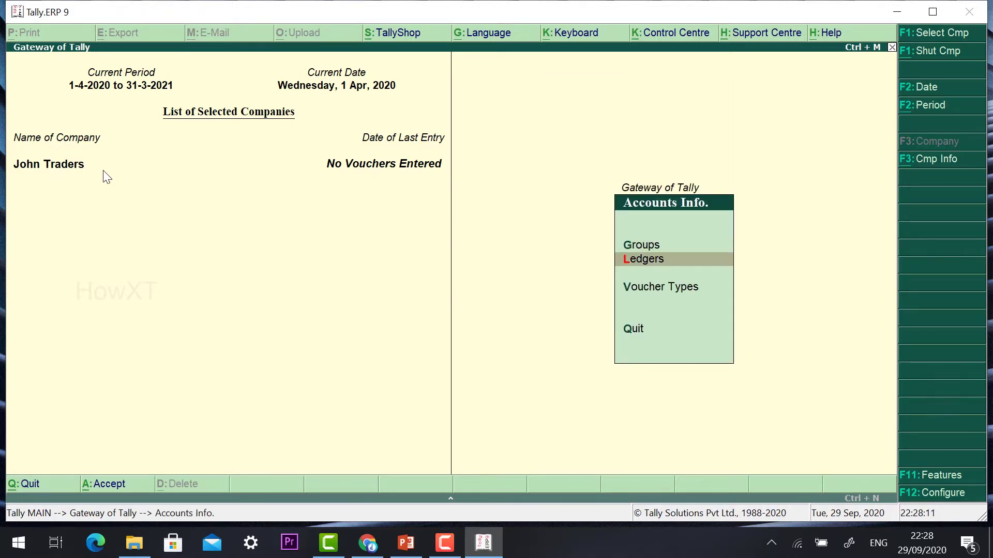
key("Return")
key("Down")
key("Down")
key("Return")
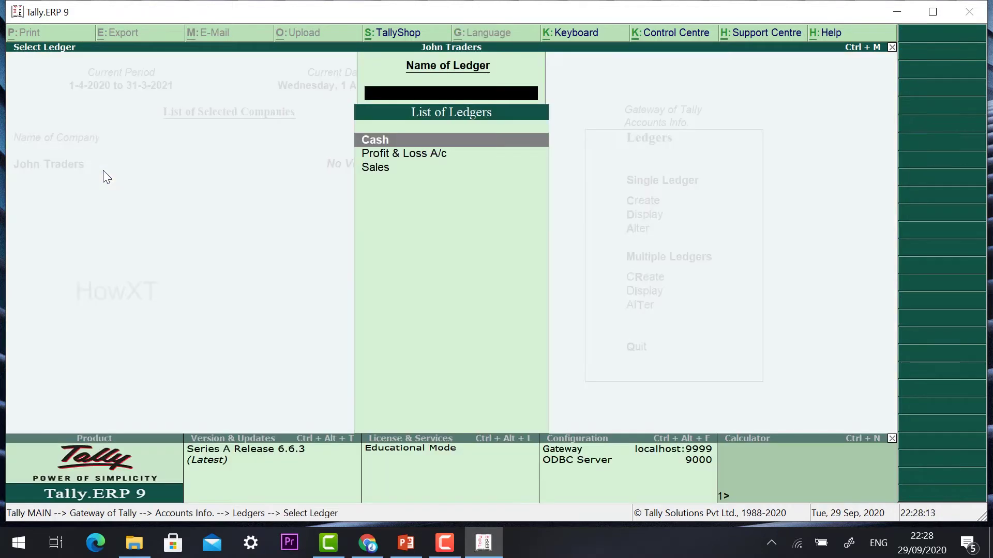
key("Down")
key("Up")
key("Down")
key("Down")
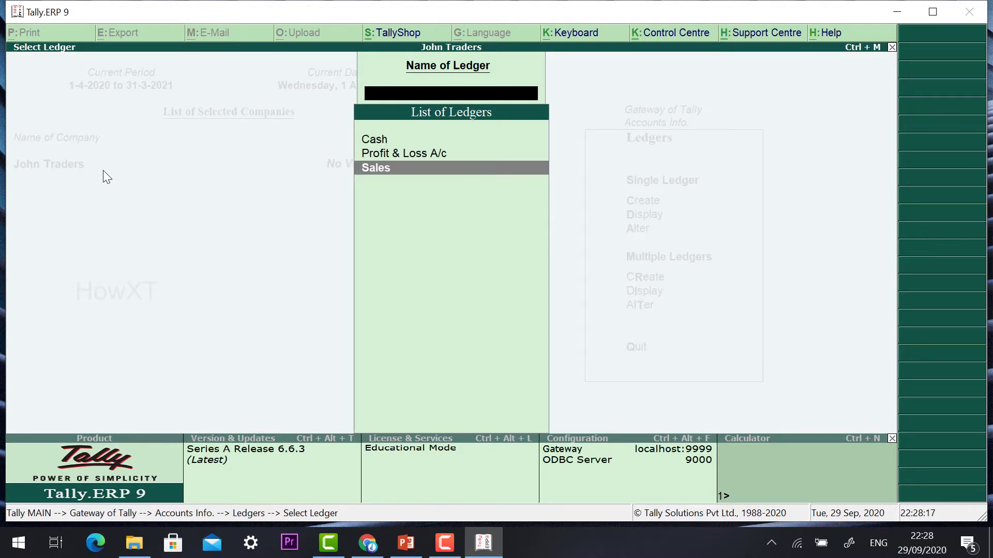
key("Escape")
key("Escape")
key("Escape")
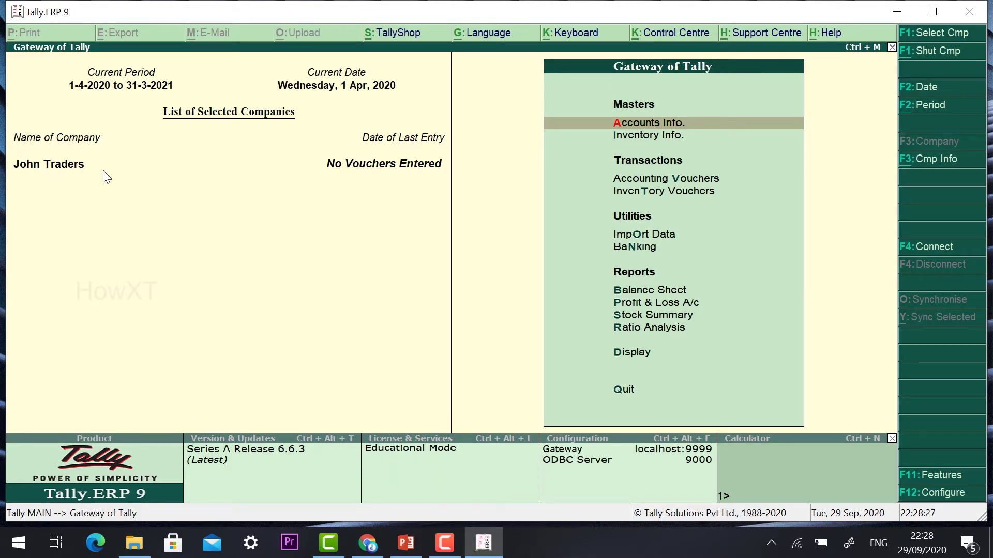
key("Down")
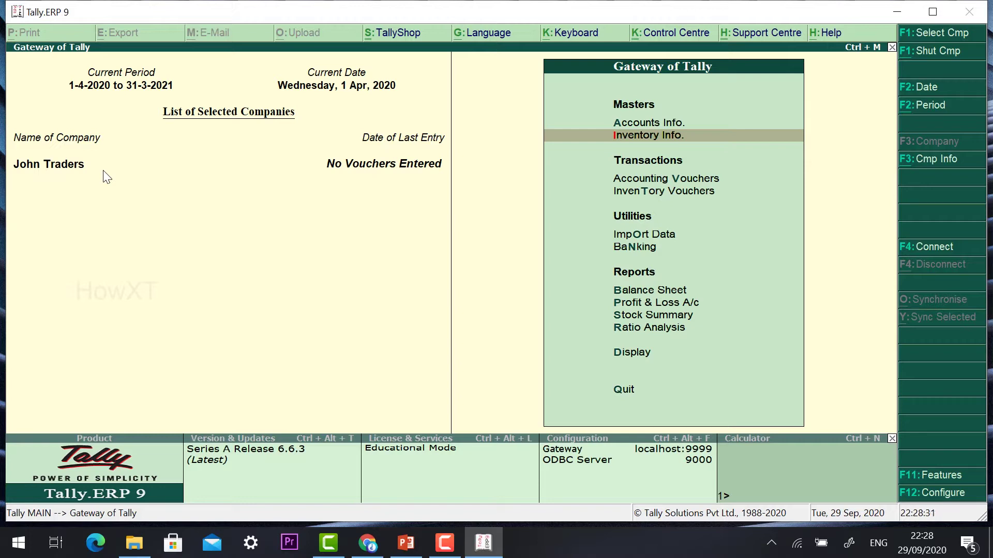
key("Down")
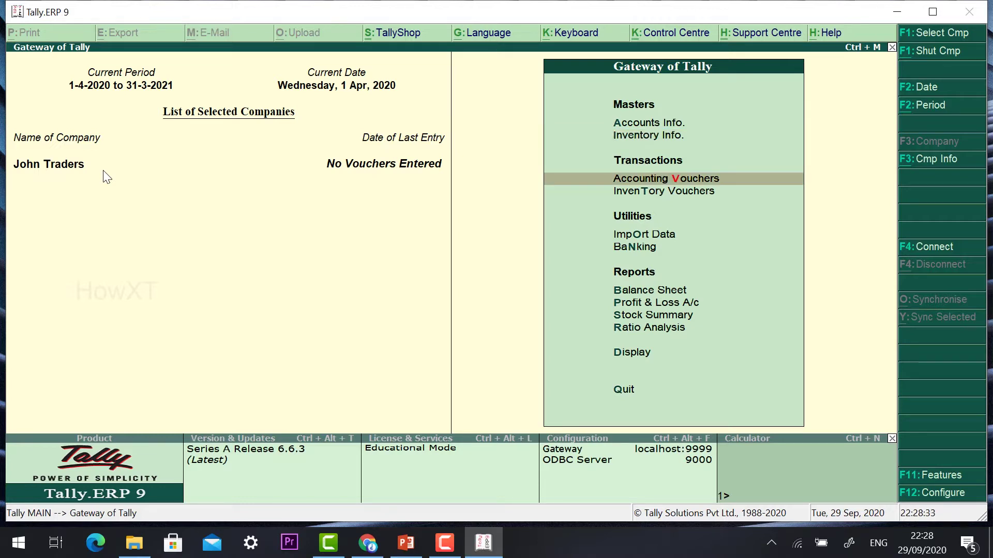
key("Return")
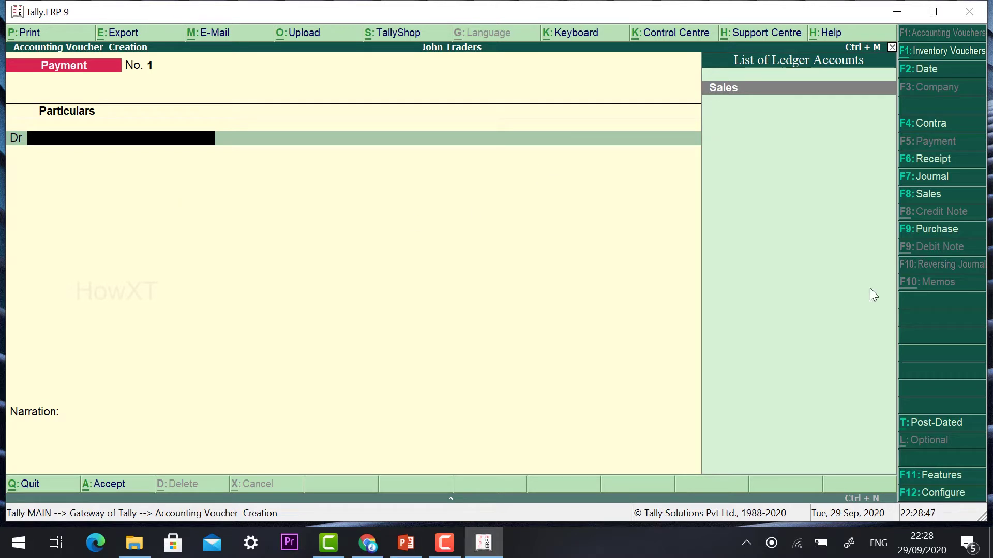
left_click(921, 195)
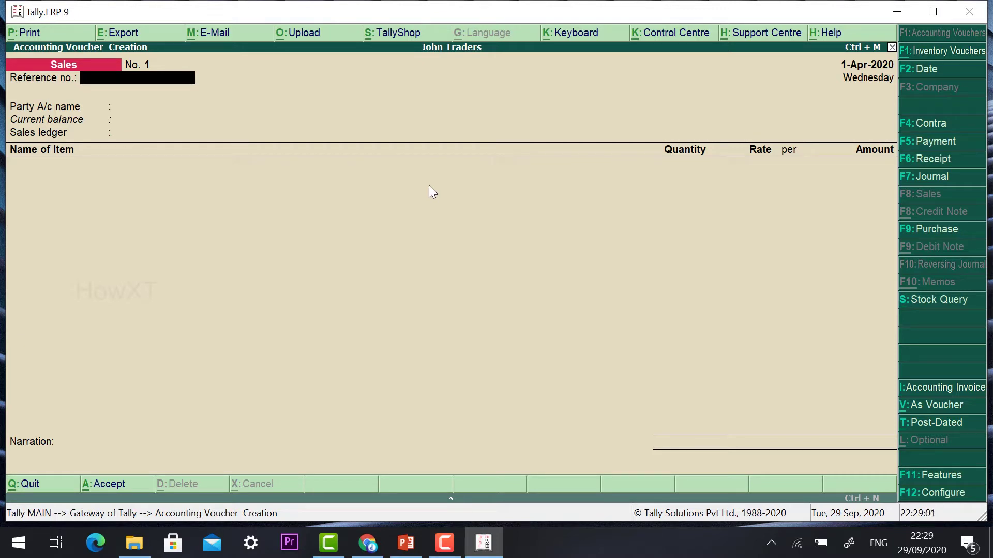
key("Escape")
key("Return")
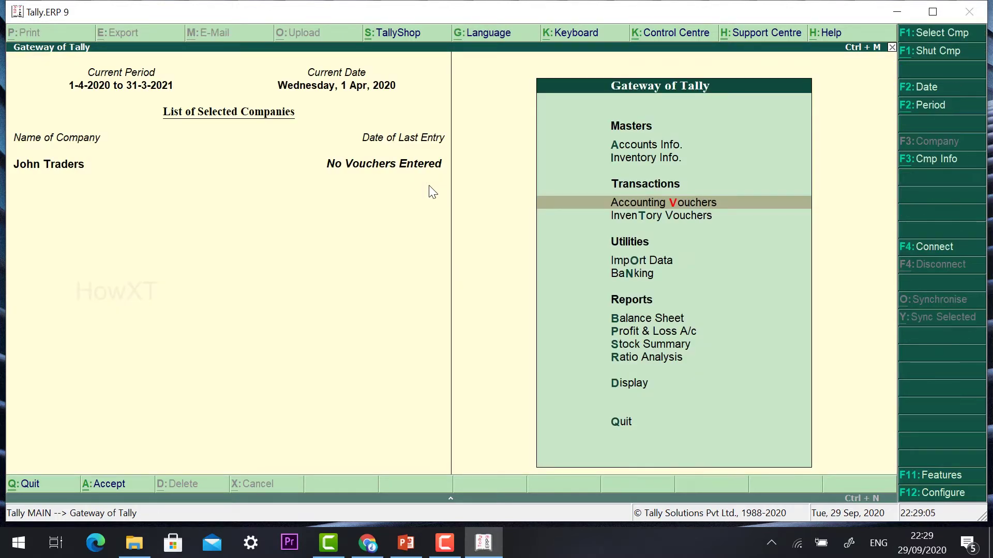
- Open Inventory Info. and highlight Units of Measure
key("Up")
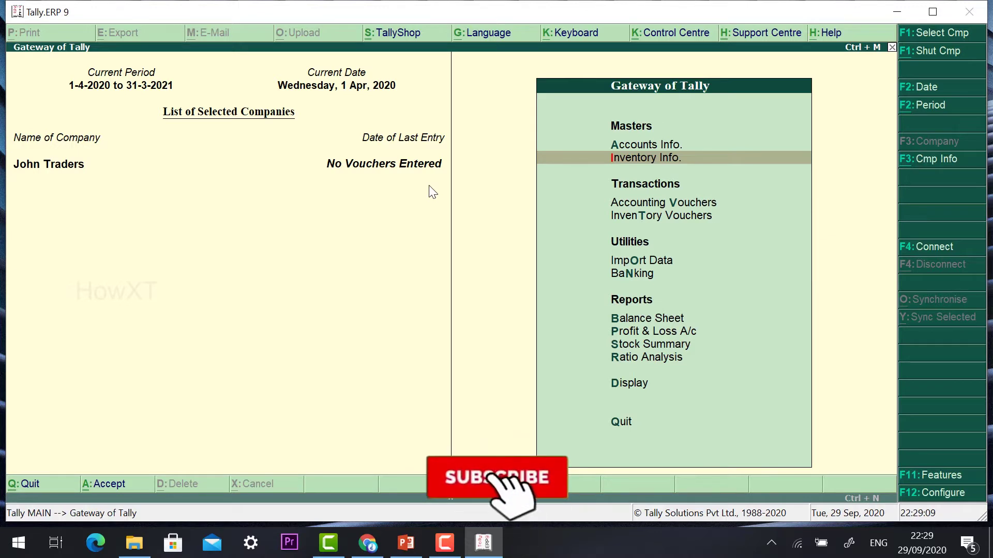
key("Return")
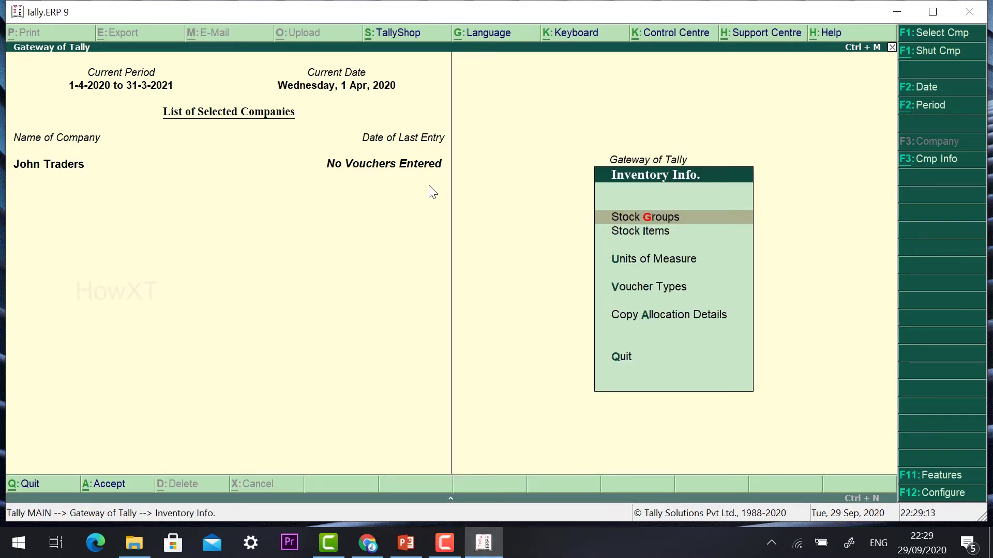
key("Down")
key("Down")
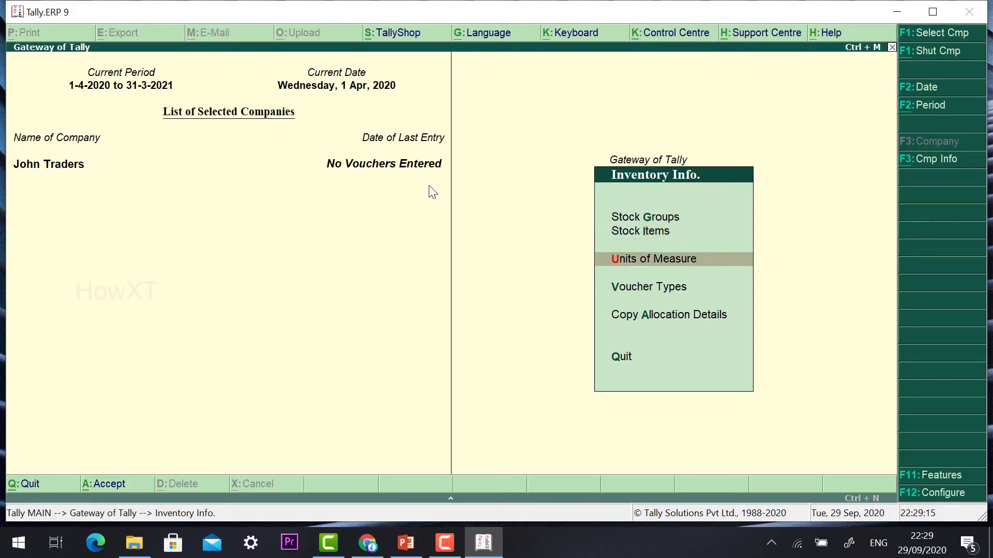
key("Down")
key("Down")
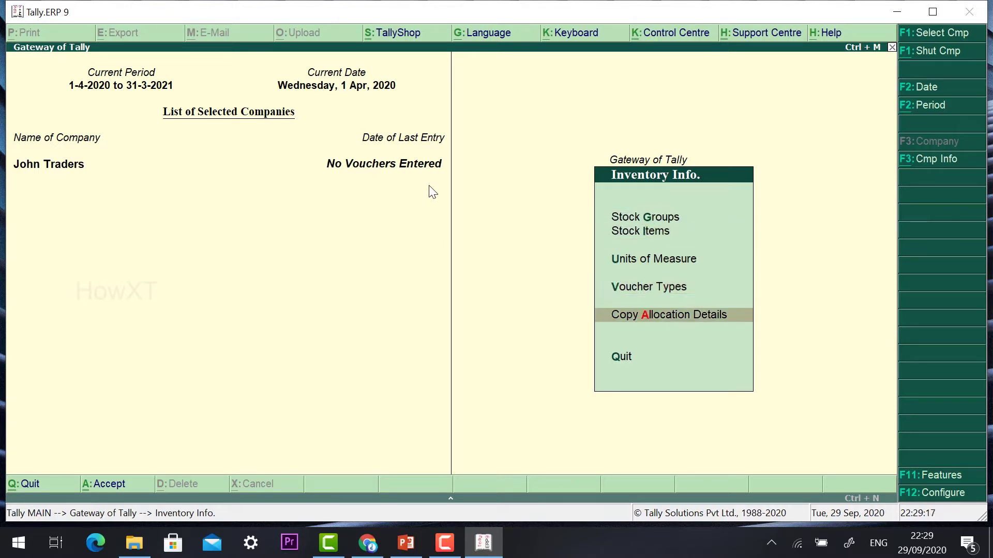
key("Up")
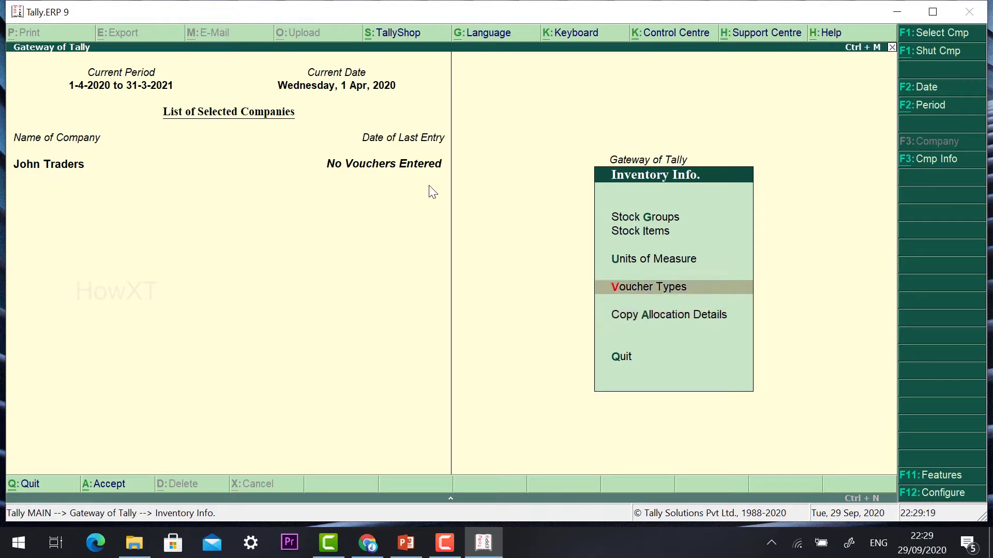
key("Up")
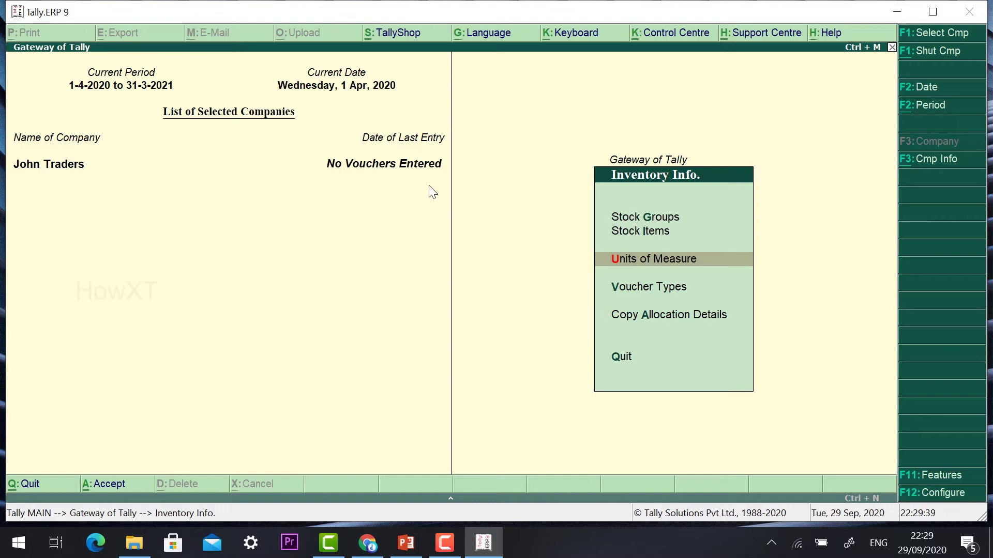
- Create the simple unit Nos, formal name Number, with 0 decimal places
key("Return")
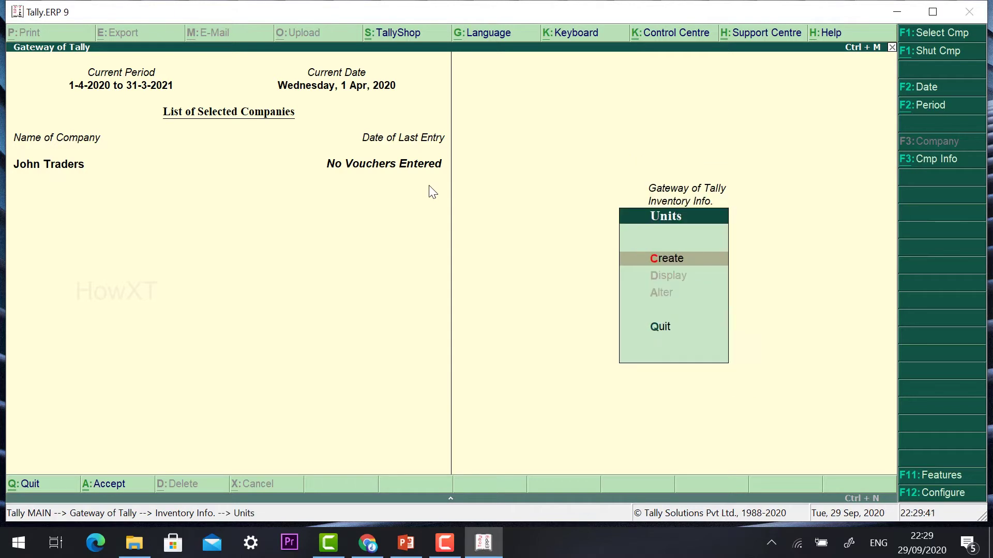
key("Return")
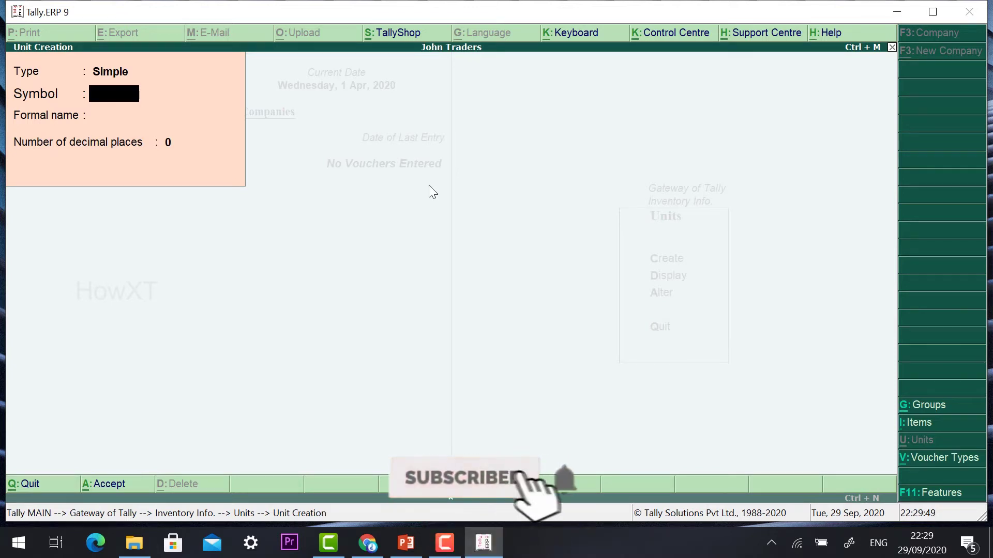
type("Nos")
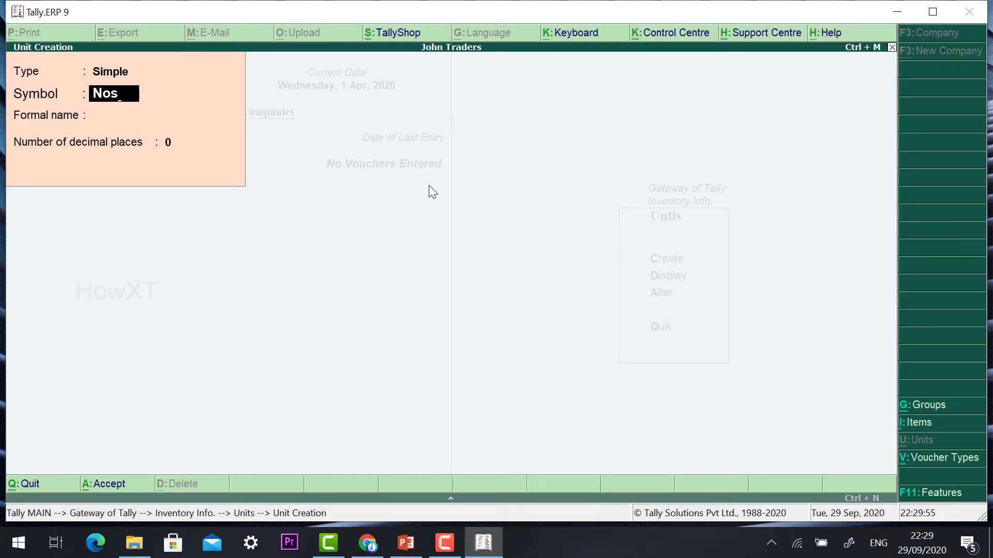
key("Return")
type("Number")
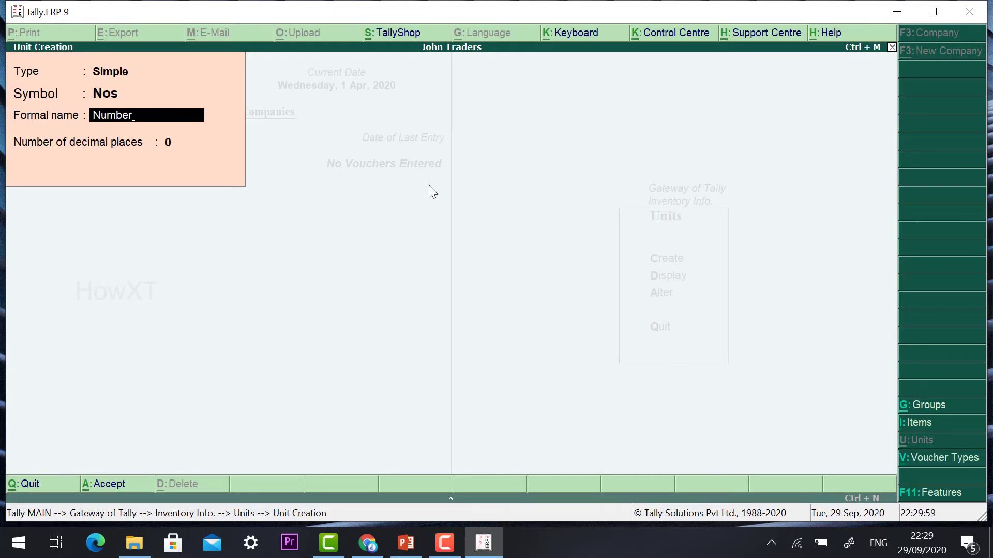
key("Return")
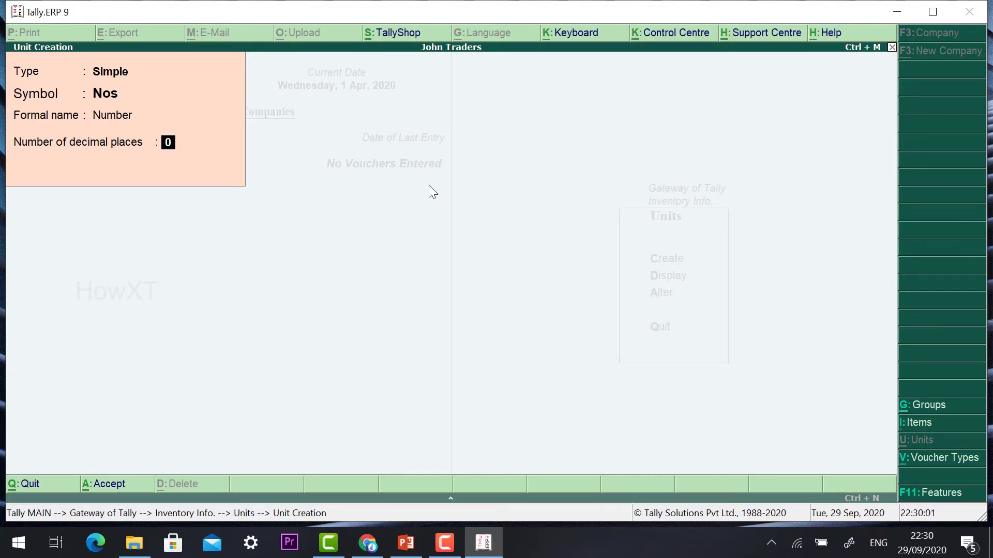
key("Return")
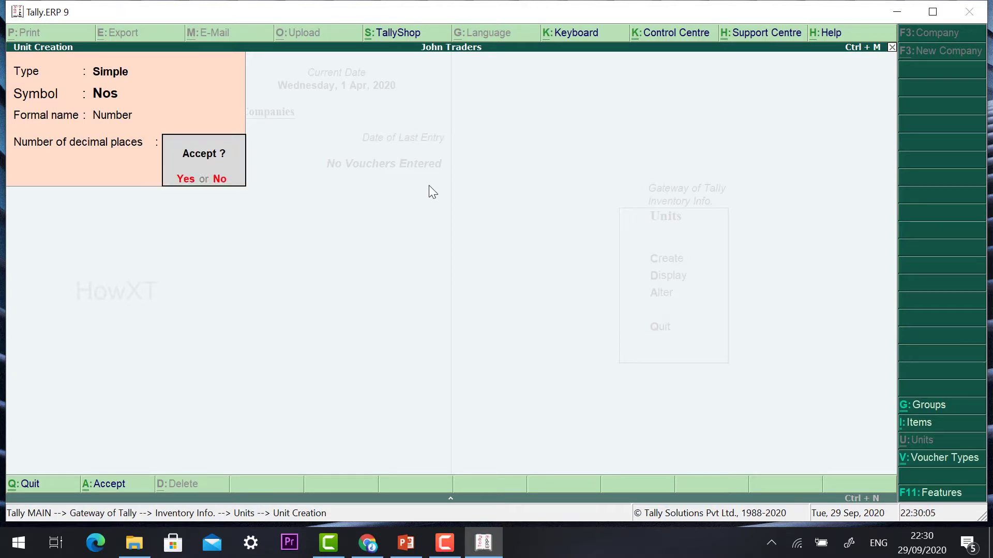
key("y")
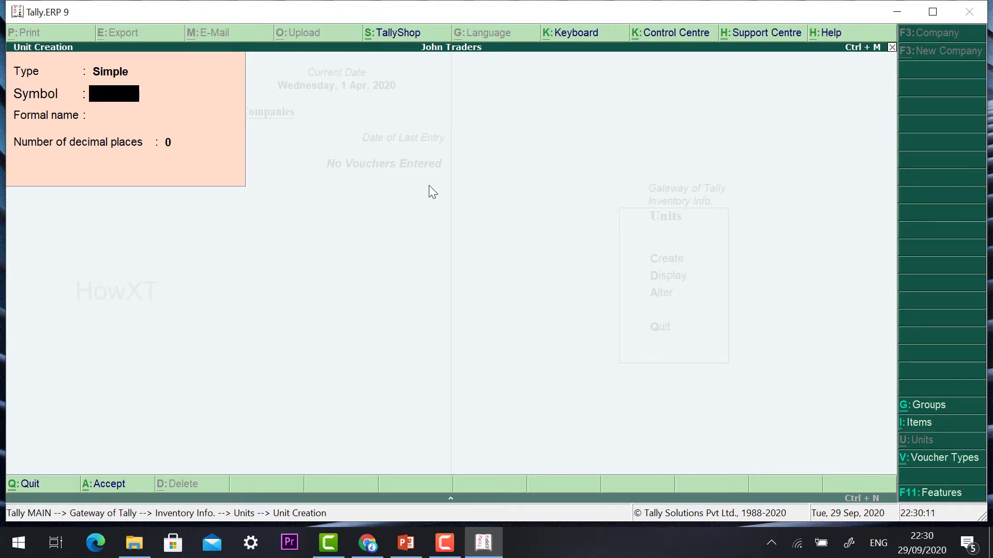
key("Escape")
key("y")
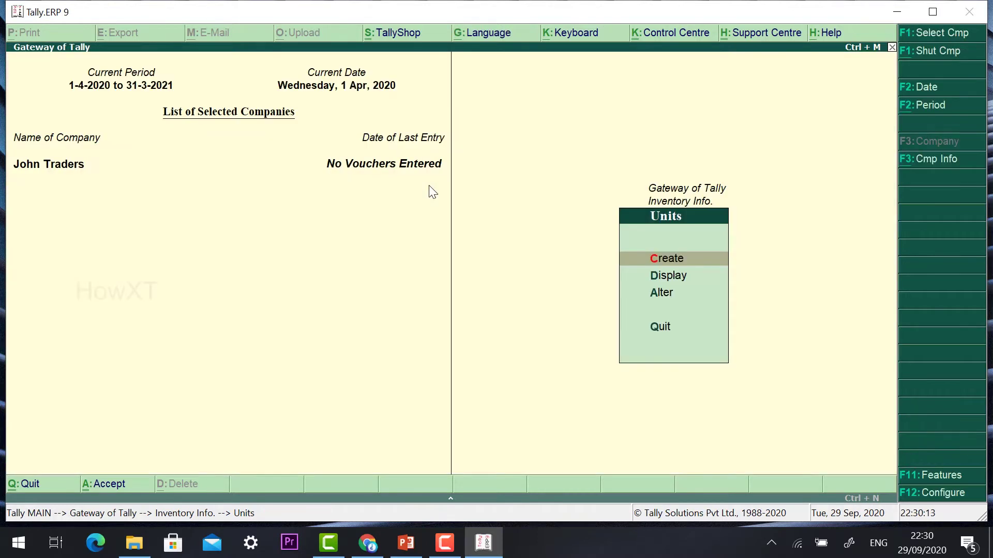
key("Escape")
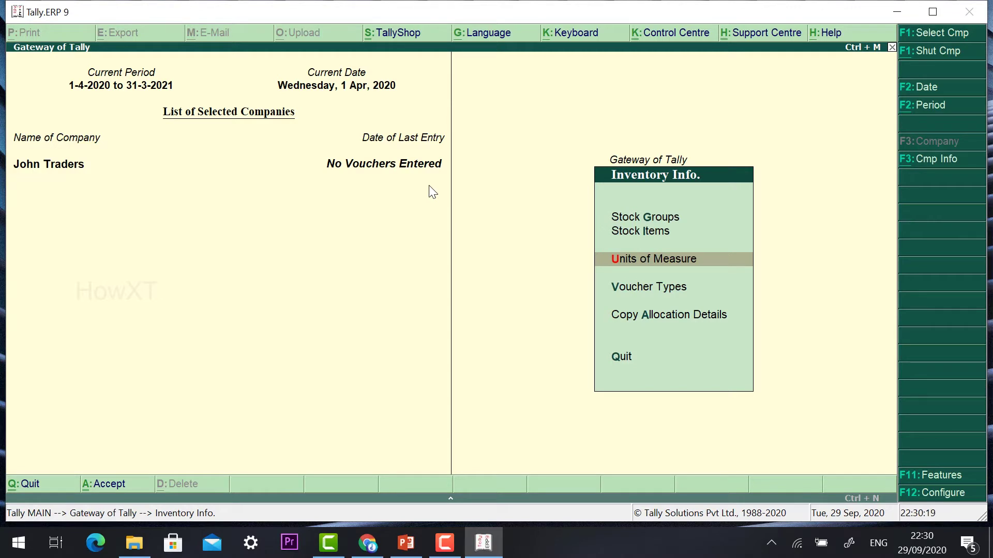
- Open Multi Stock Item Creation from the Stock Items menu
key("Up")
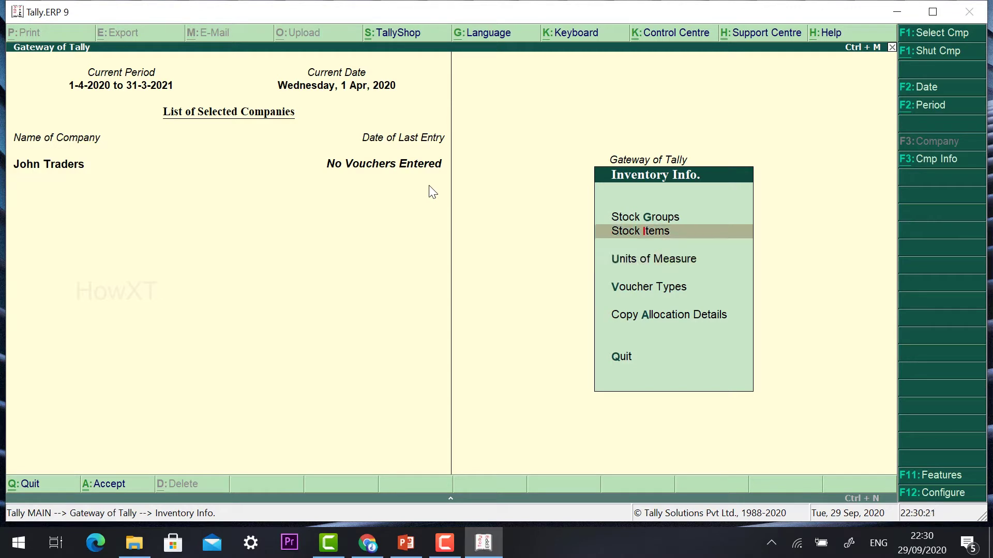
key("Return")
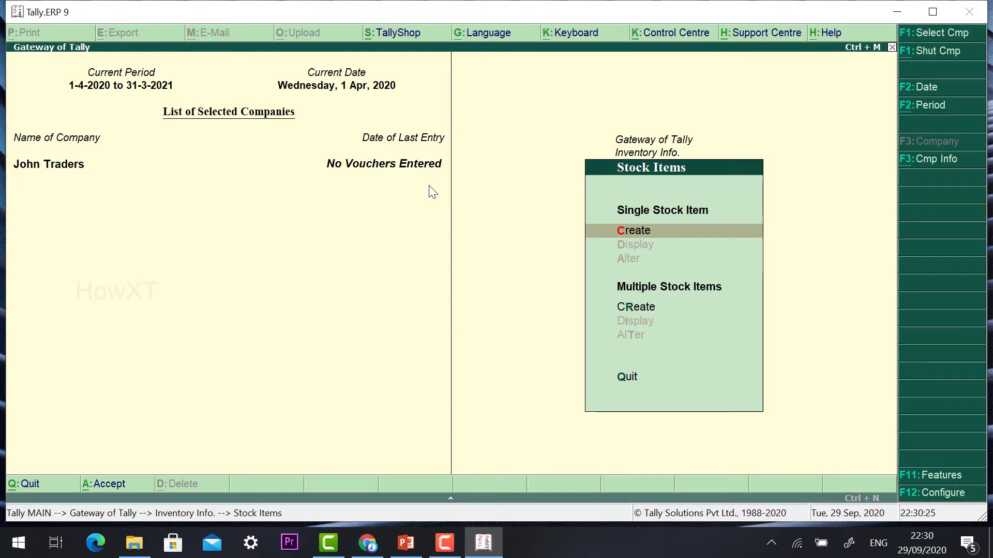
key("Down")
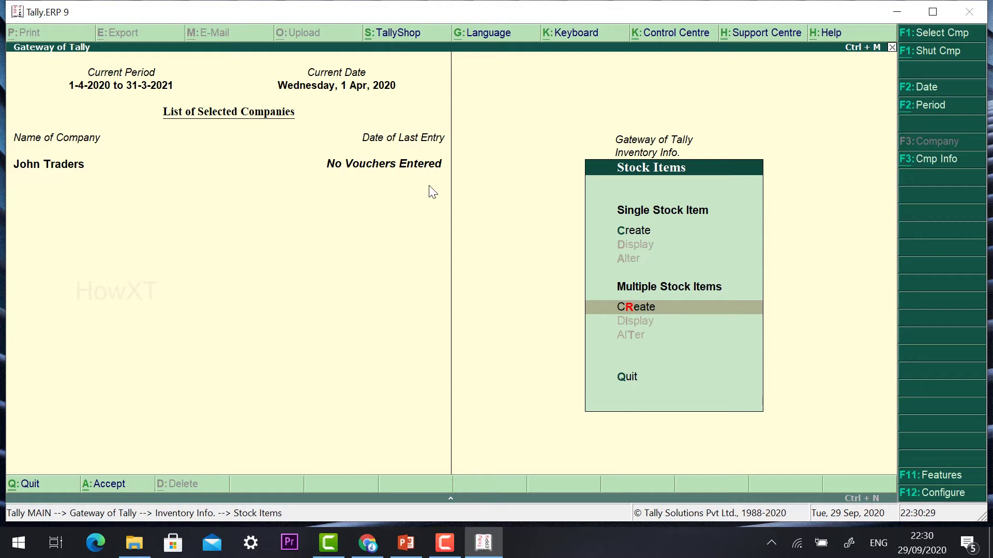
key("Return")
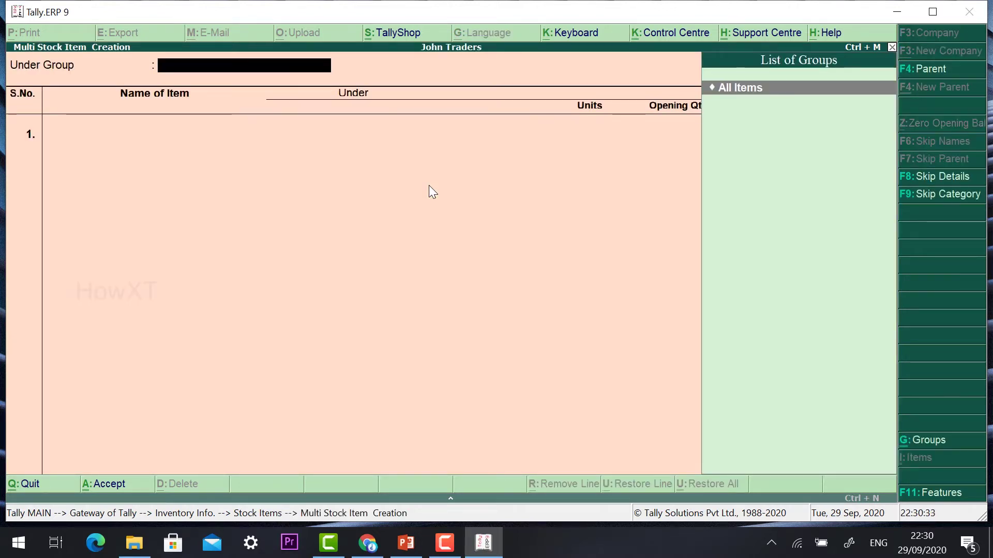
- Enter LG TV 40" under Primary: 2,000 Nos at 20,000 per Nos, amount 4,00,00,000.00
key("Return")
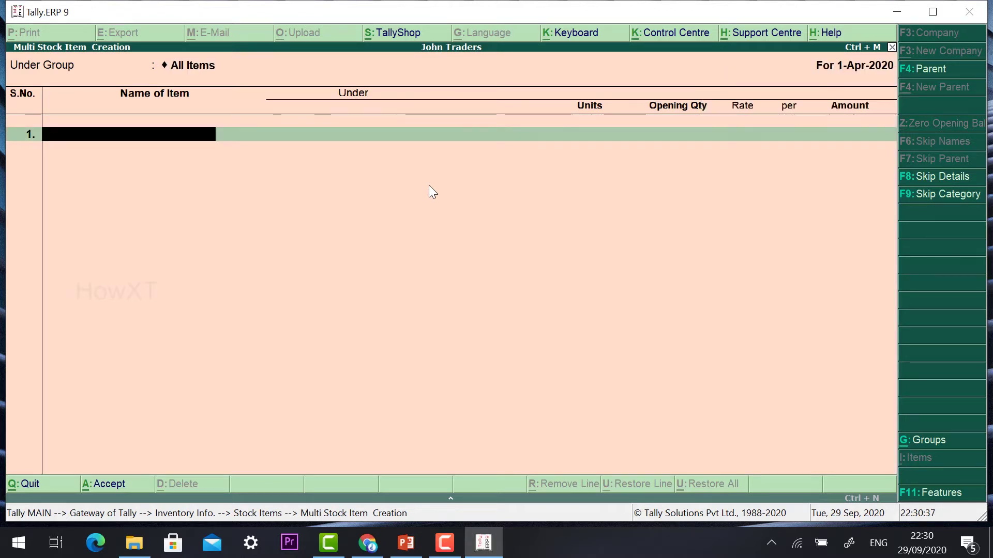
type("LG TV")
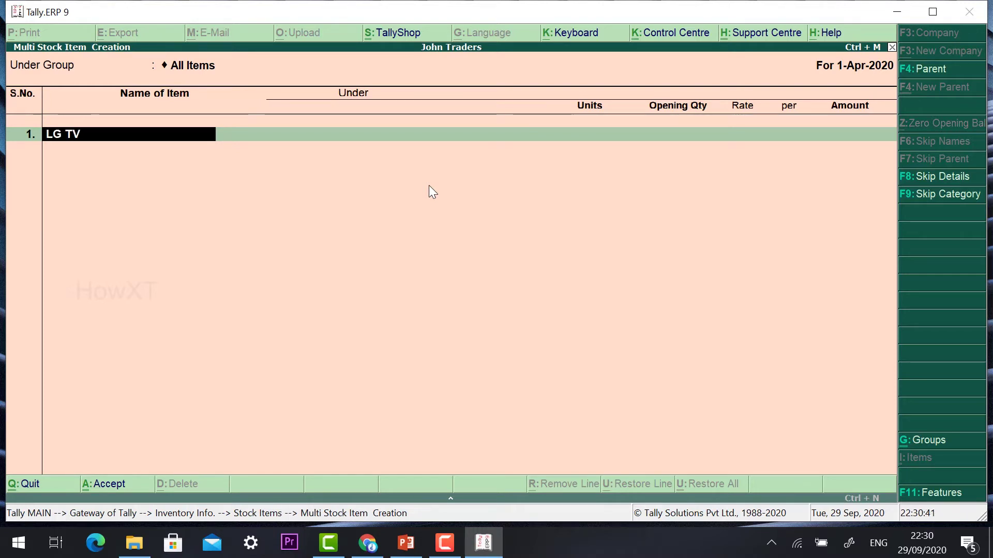
type(" 40")
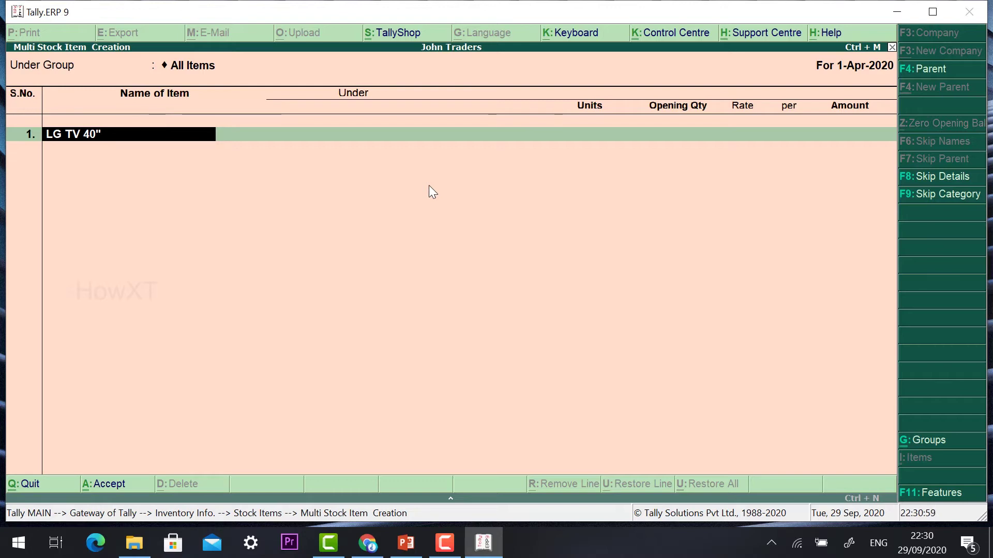
key("Return")
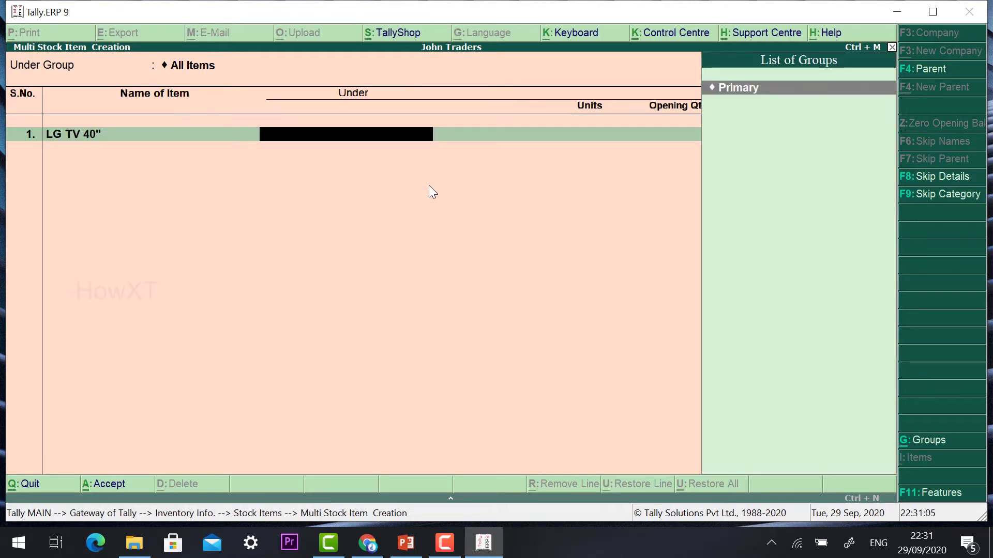
key("Return")
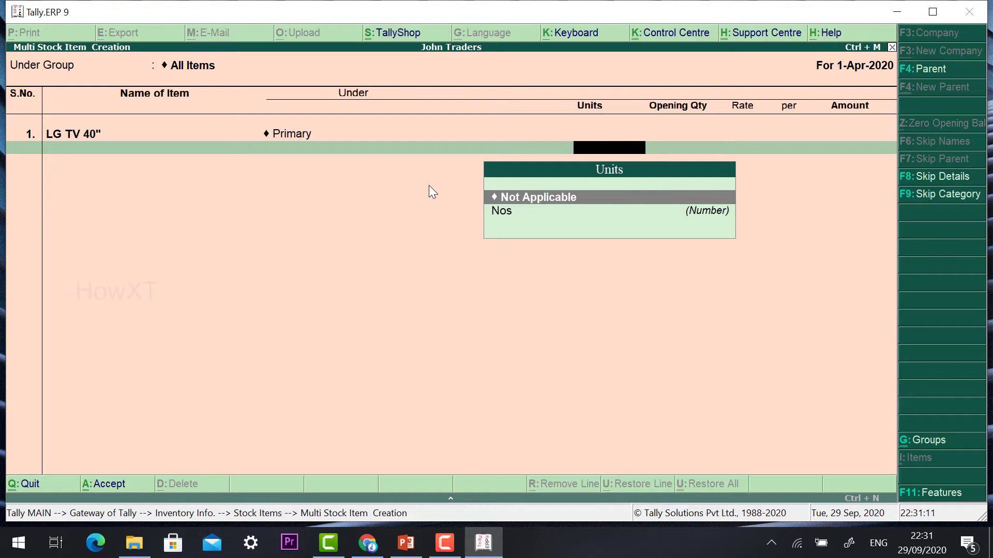
key("Down")
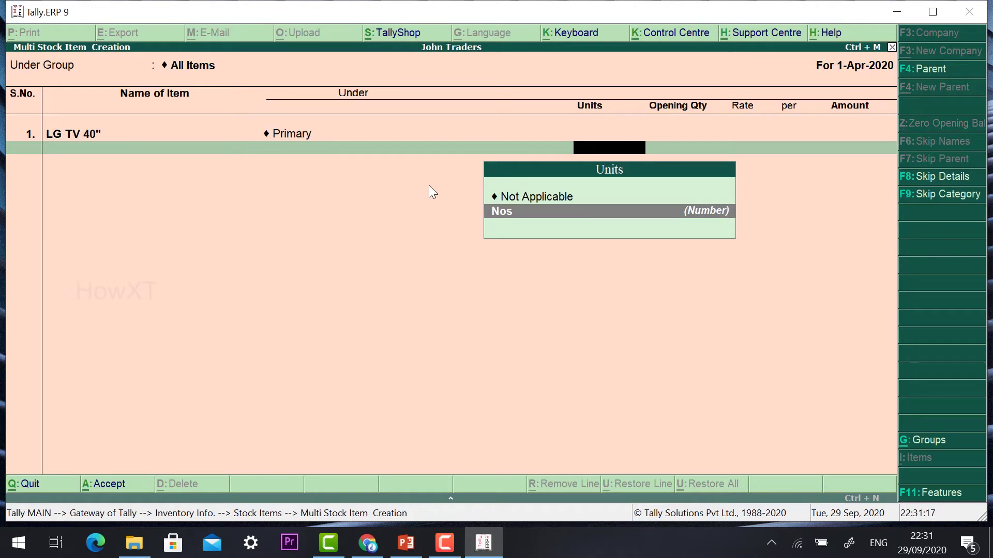
key("Return")
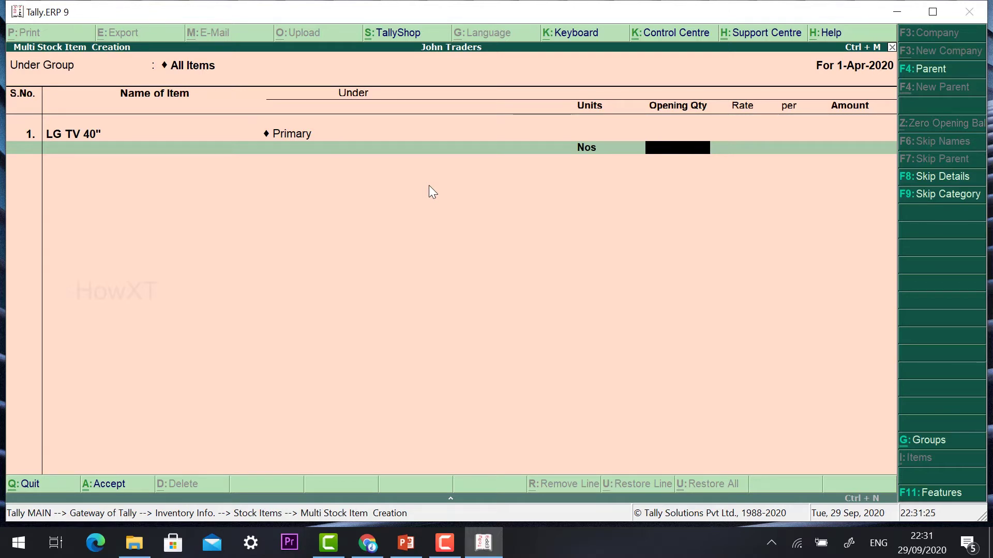
type("2000")
key("Return")
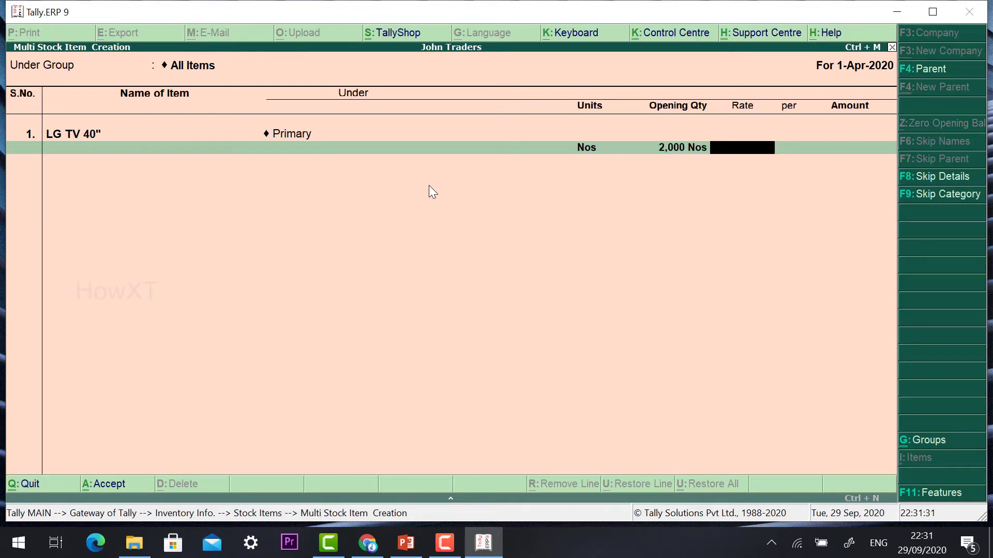
type("20000")
key("Return")
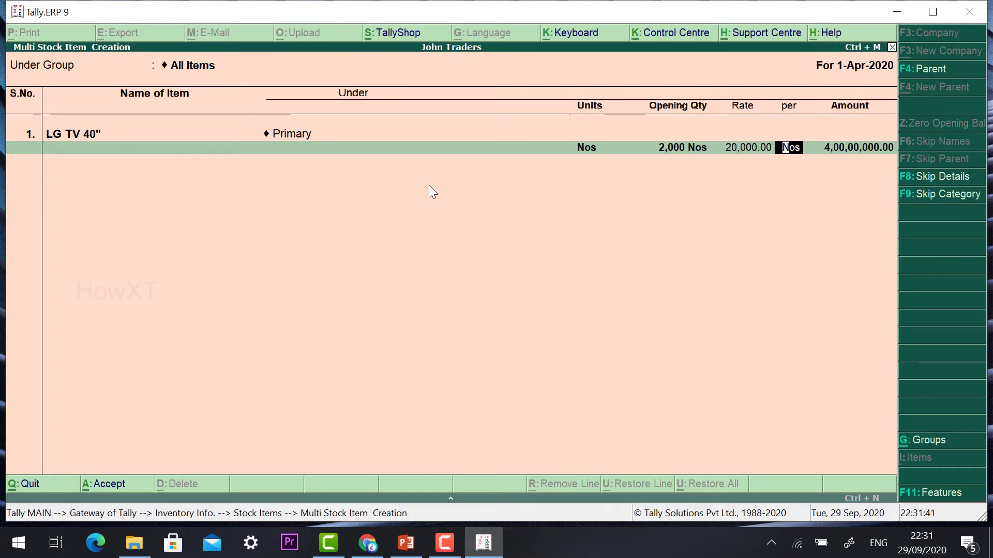
key("Return")
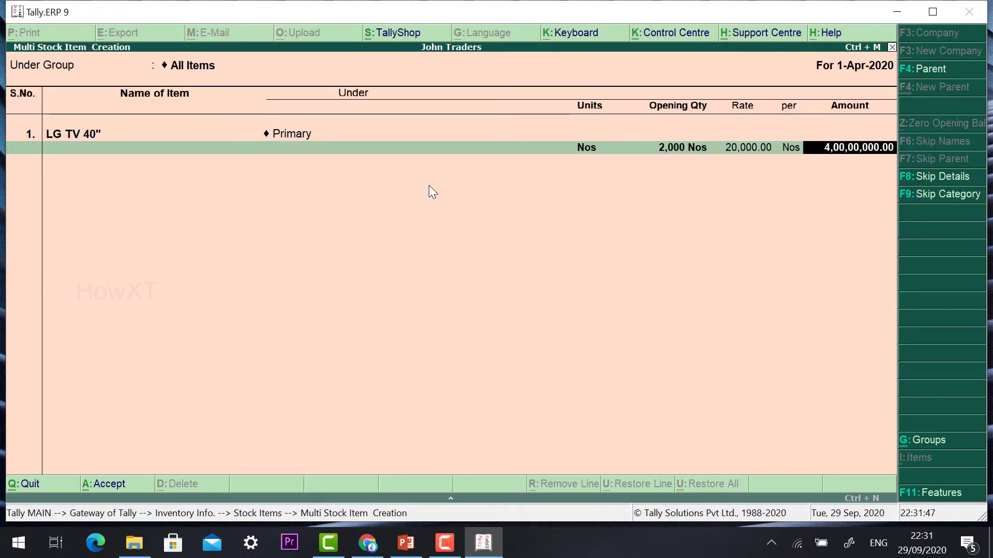
key("Return")
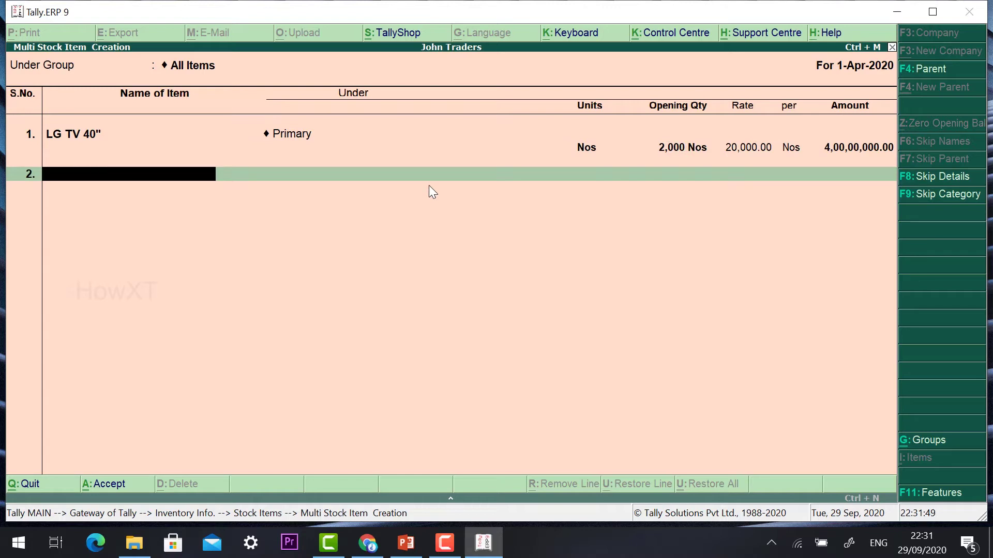
- Add Samung Fridge under Primary: 500 Nos at 12,000, amount 60,00,000.00
type("Samung Fridge")
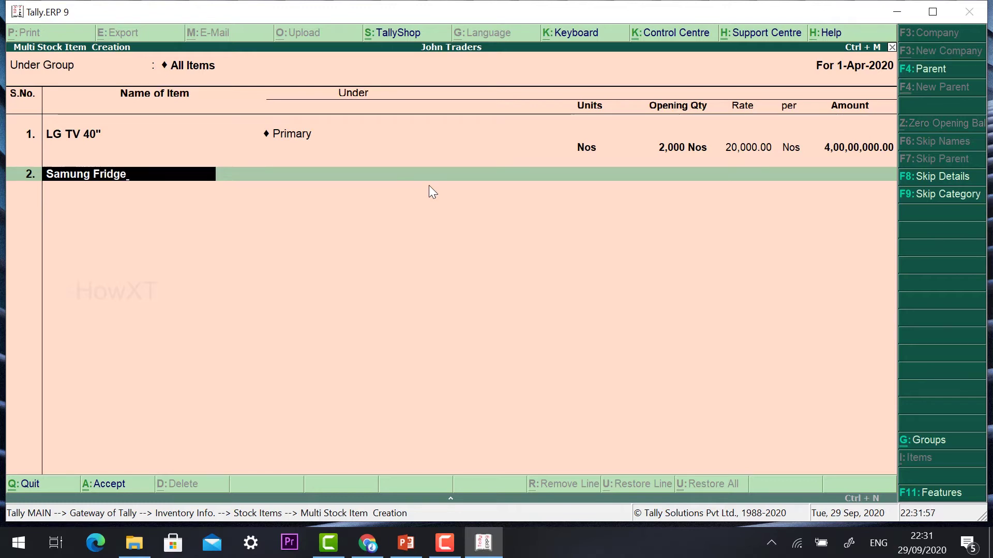
key("Return")
key("Return")
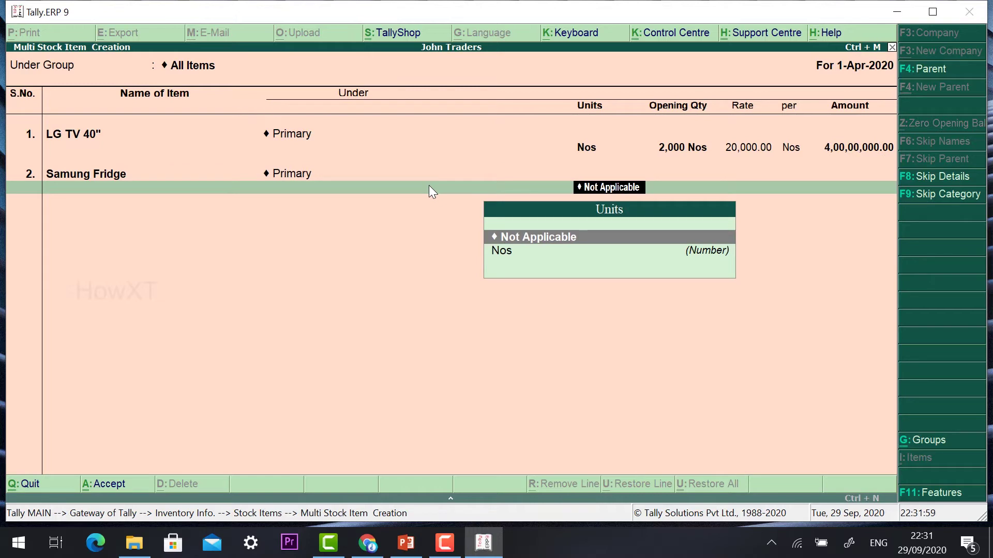
key("Down")
key("Return")
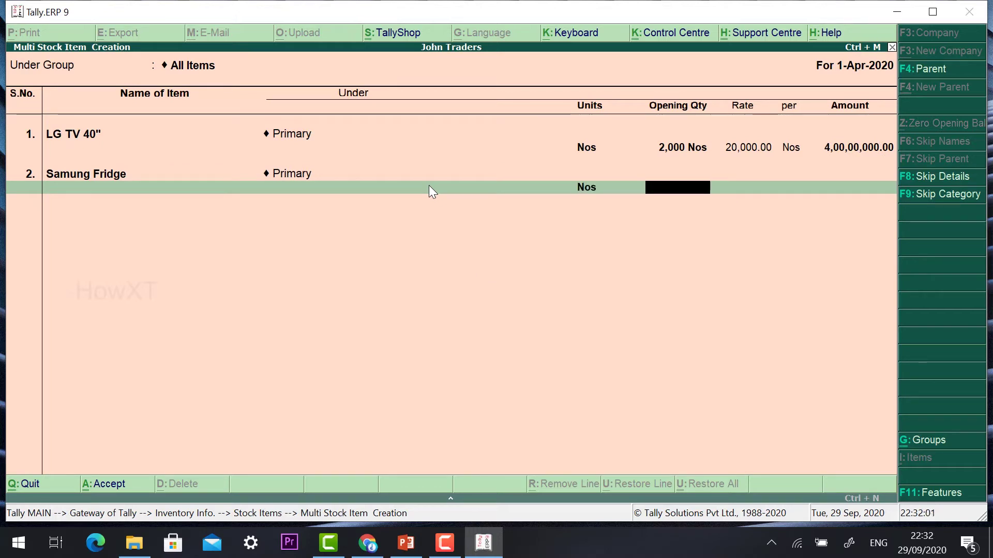
type("500")
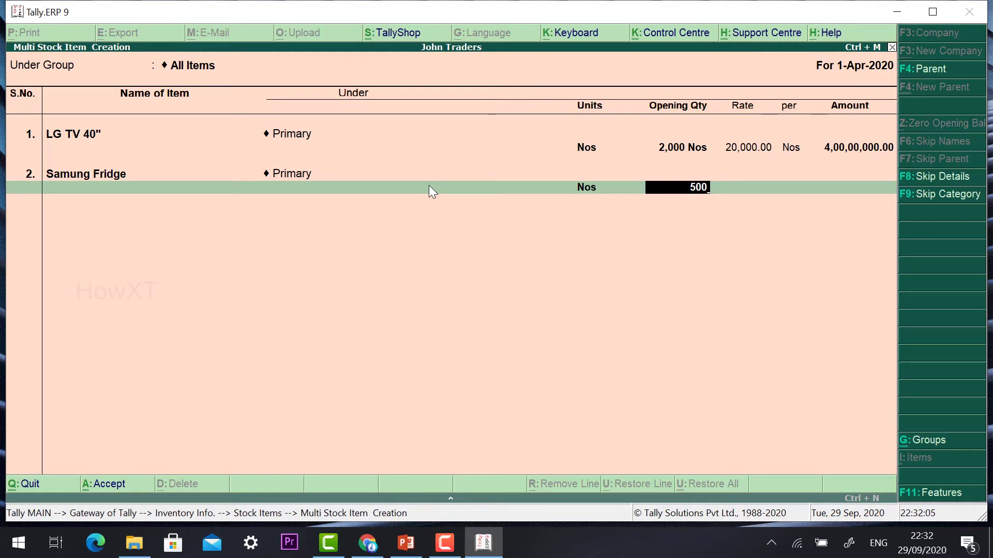
key("Return")
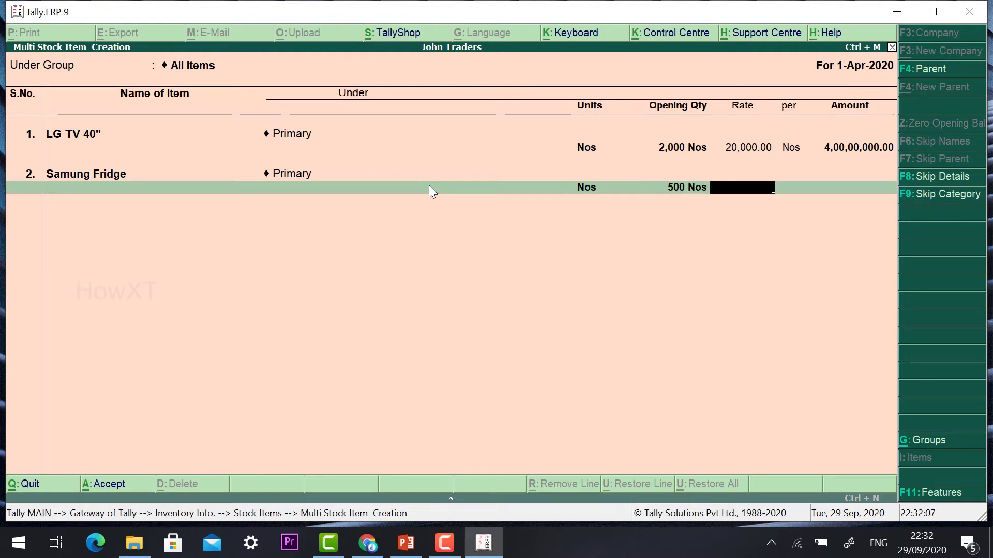
type("12000")
key("BackSpace")
type("0")
key("Return")
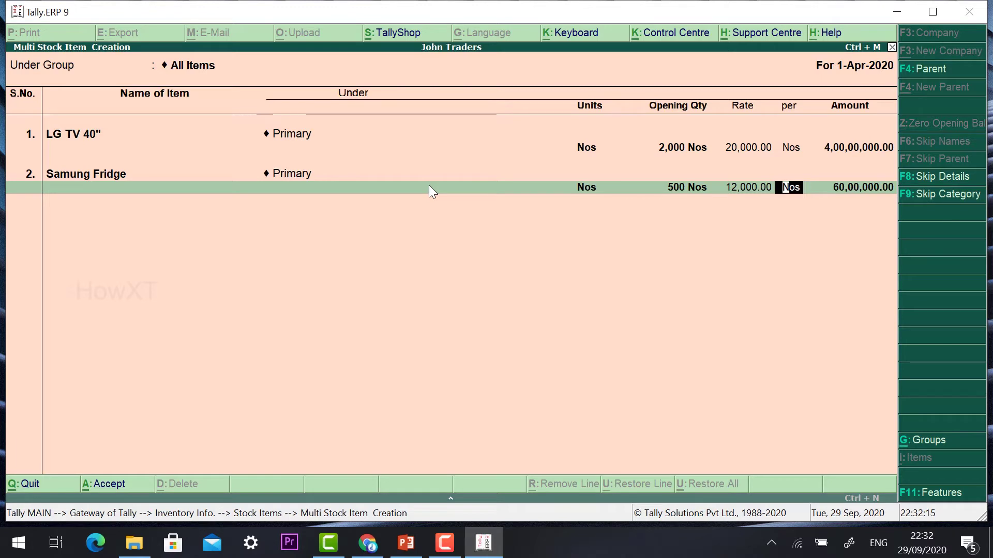
key("Return")
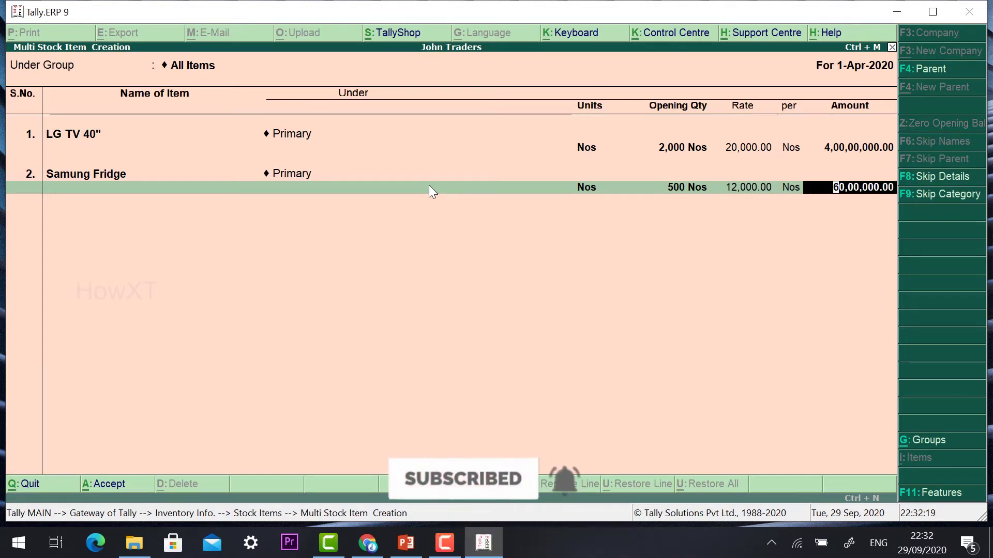
key("Return")
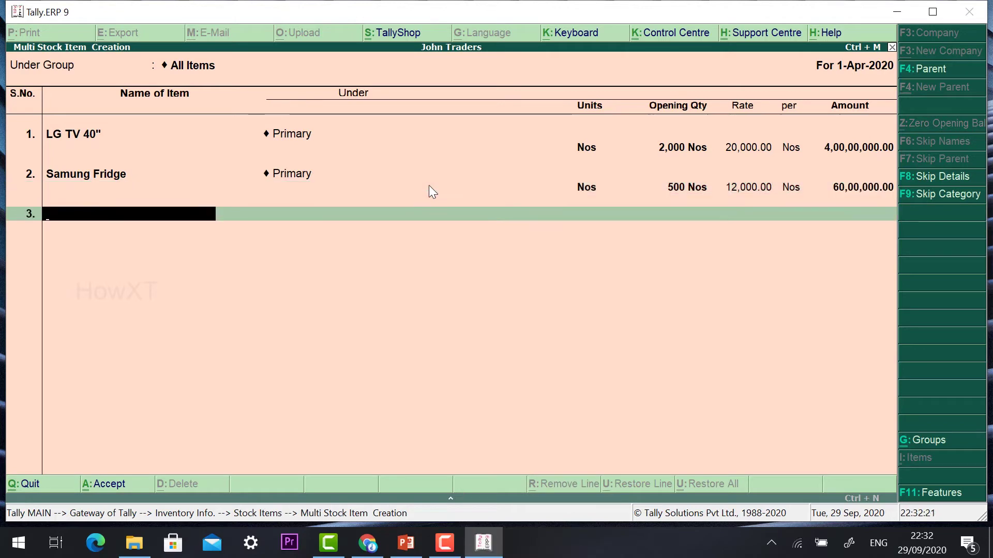
- Add Blue Star AC under Primary: 200 Nos at 35,000 per Nos
type("Blue Sta")
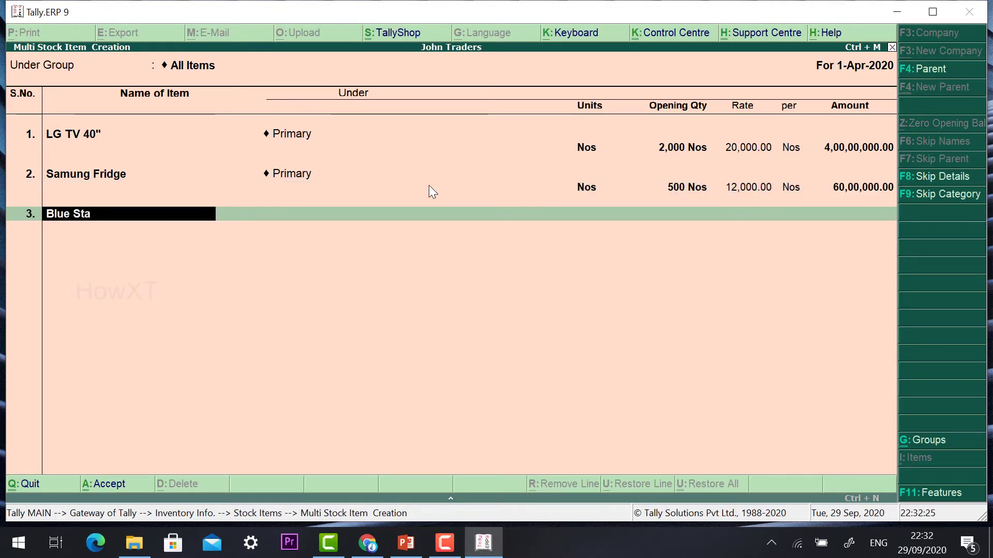
type("r AC")
key("Return")
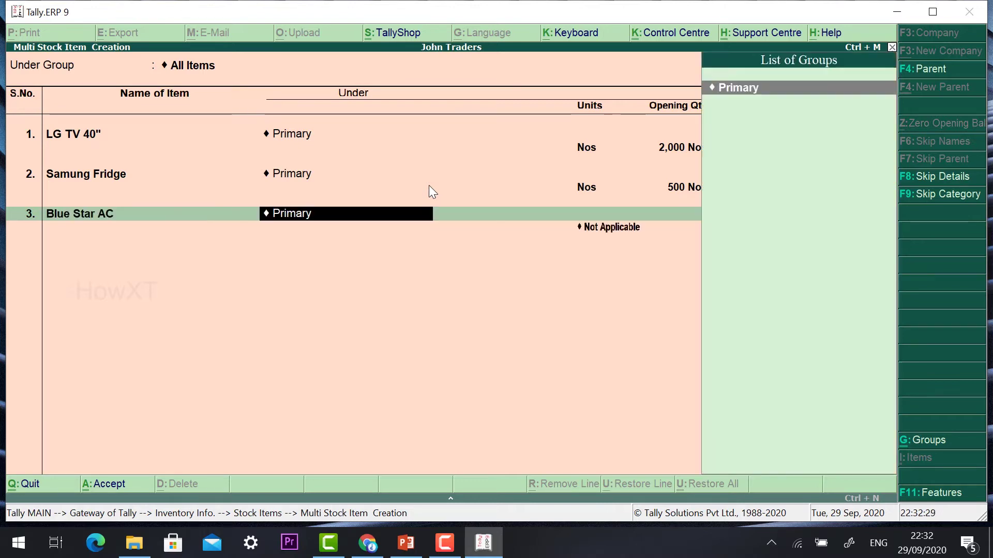
key("Return")
key("Down")
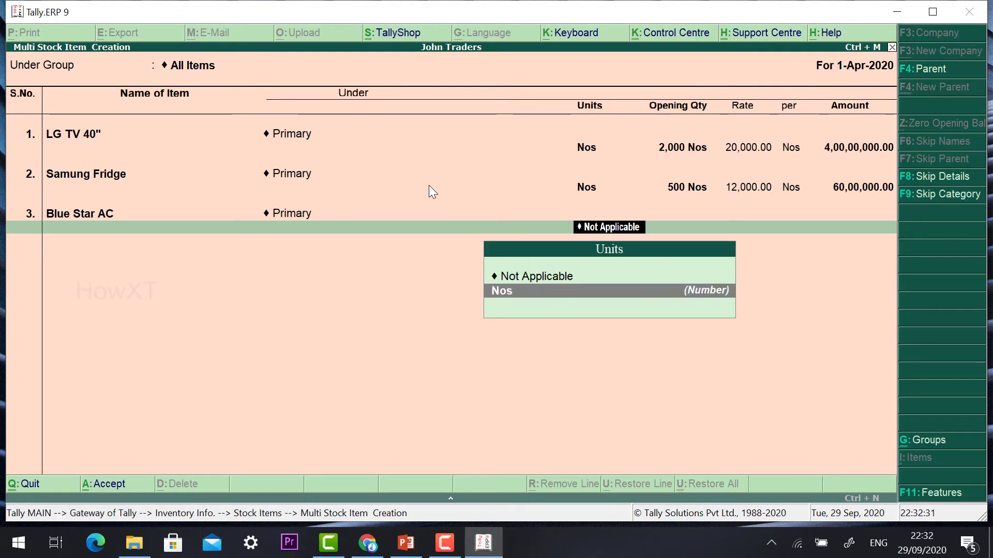
key("Return")
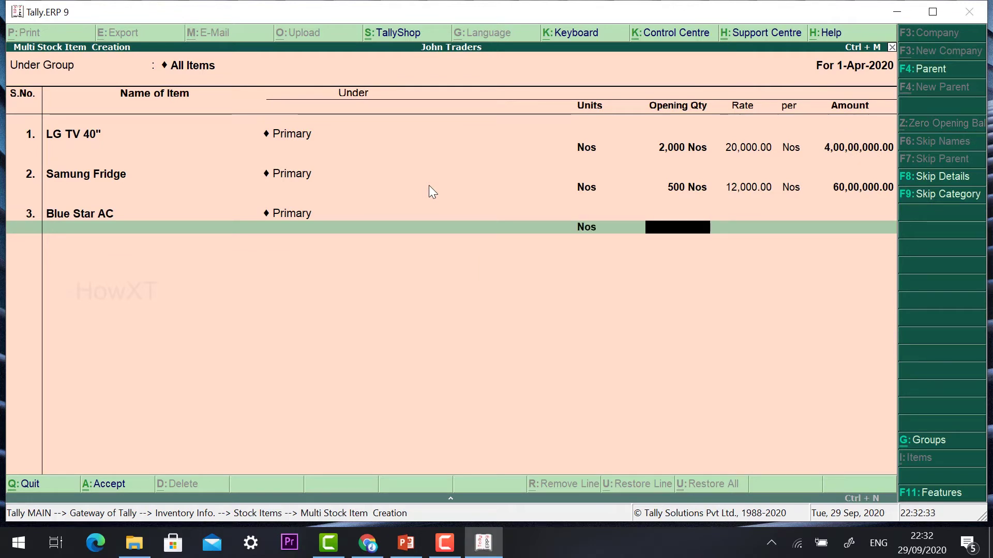
type("200")
key("Return")
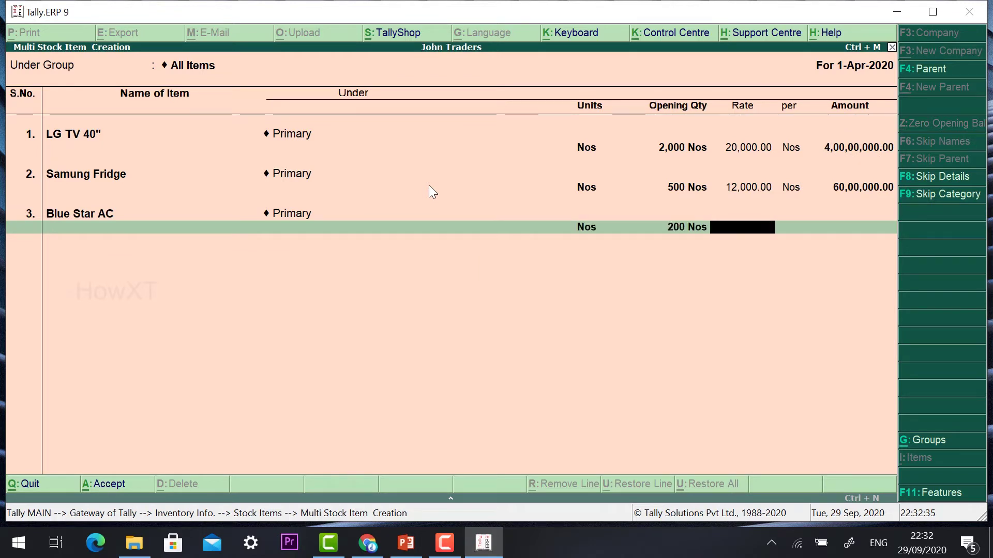
type("35,")
type("00")
type("0")
key("Return")
key("Return")
key("Return")
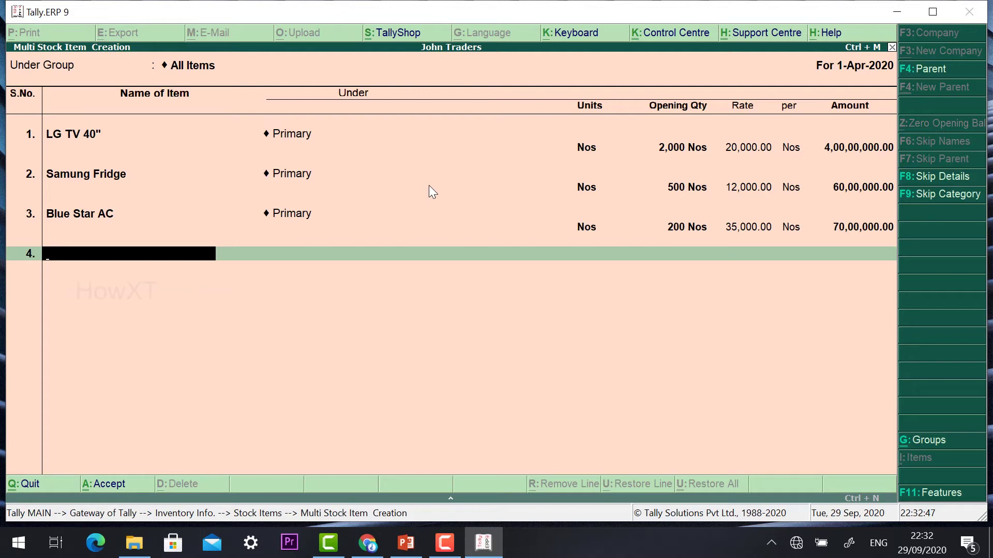
- Enter Vivo Mobile in row 4: Primary, 50 Nos at 10,000, amount 5,00,000.00
type("Vivo Mobile")
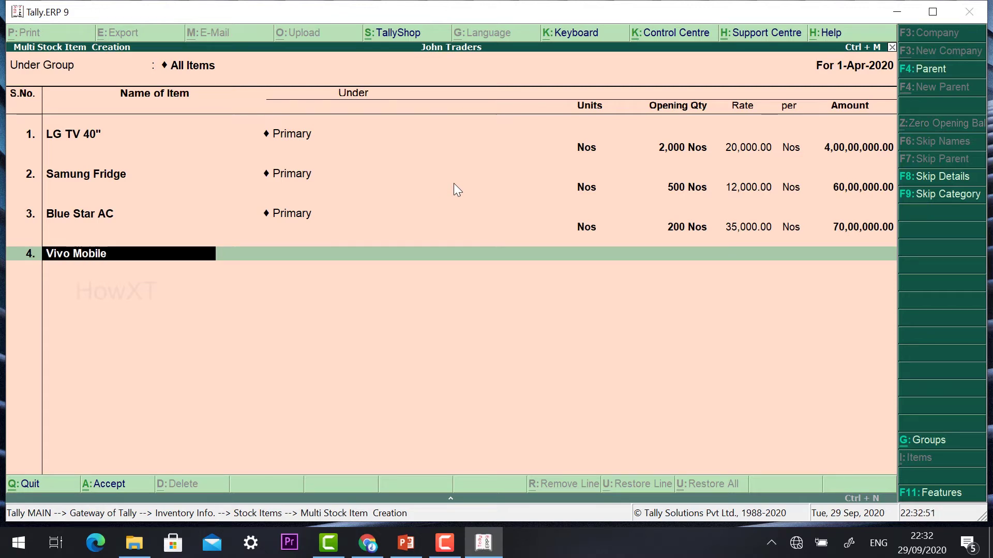
key("Return")
key("Return")
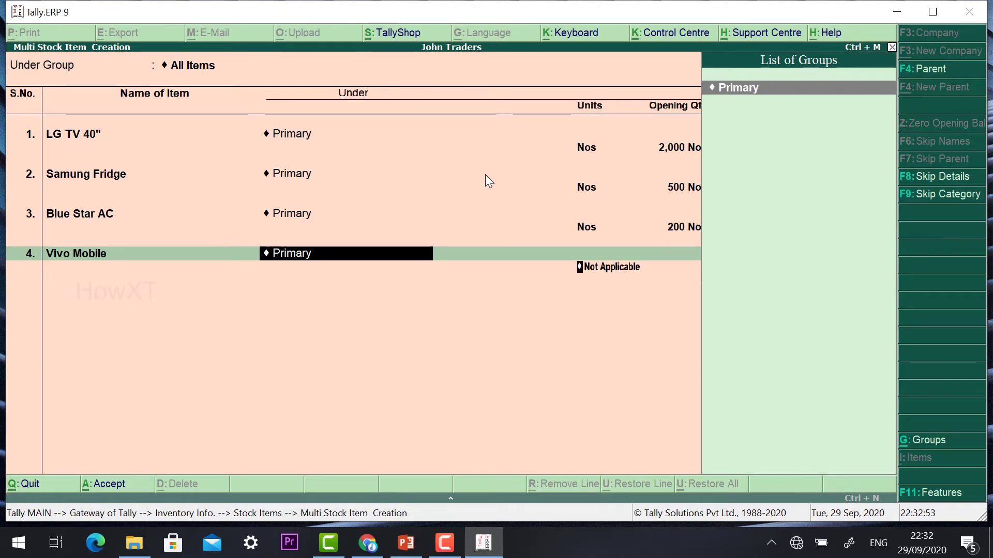
key("Down")
key("Return")
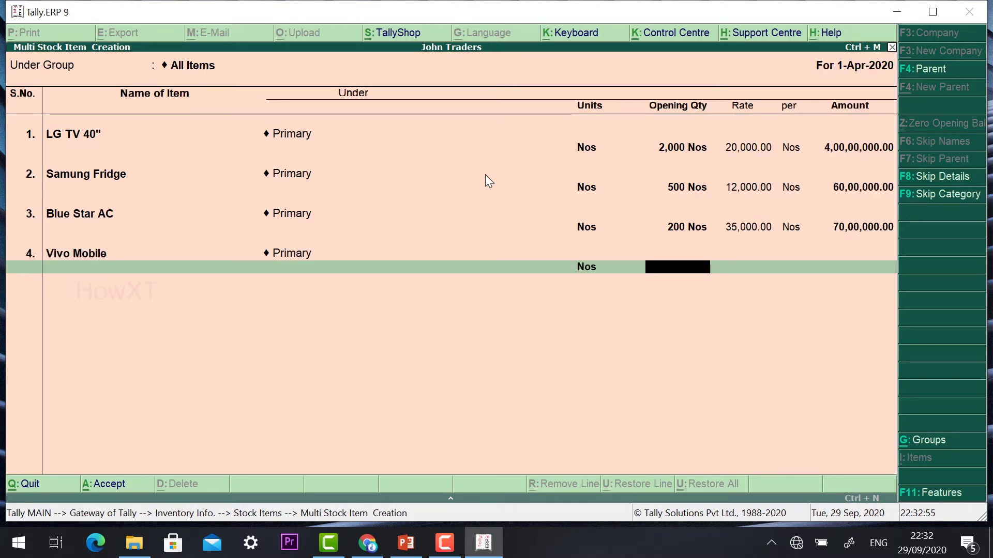
type("50")
key("Return")
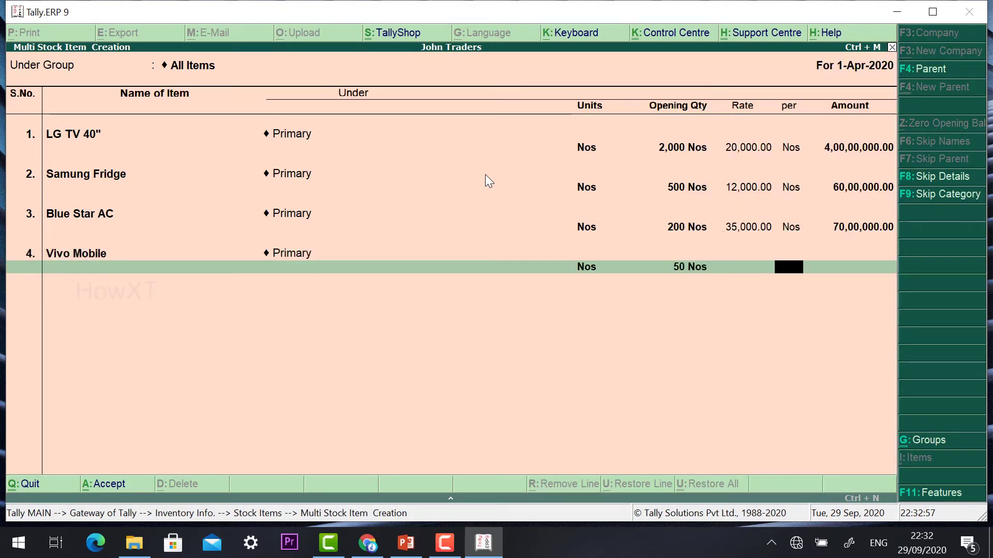
key("BackSpace")
key("BackSpace")
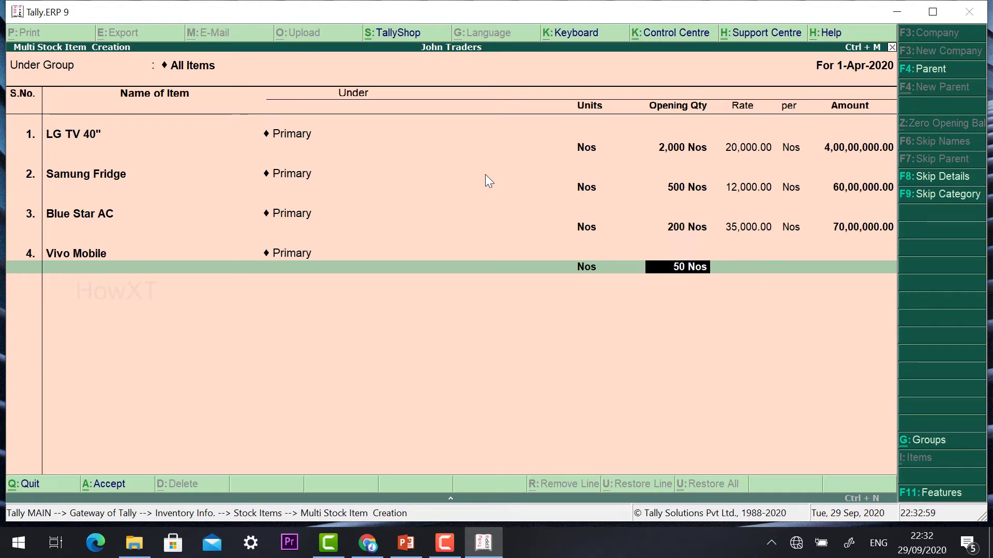
key("Return")
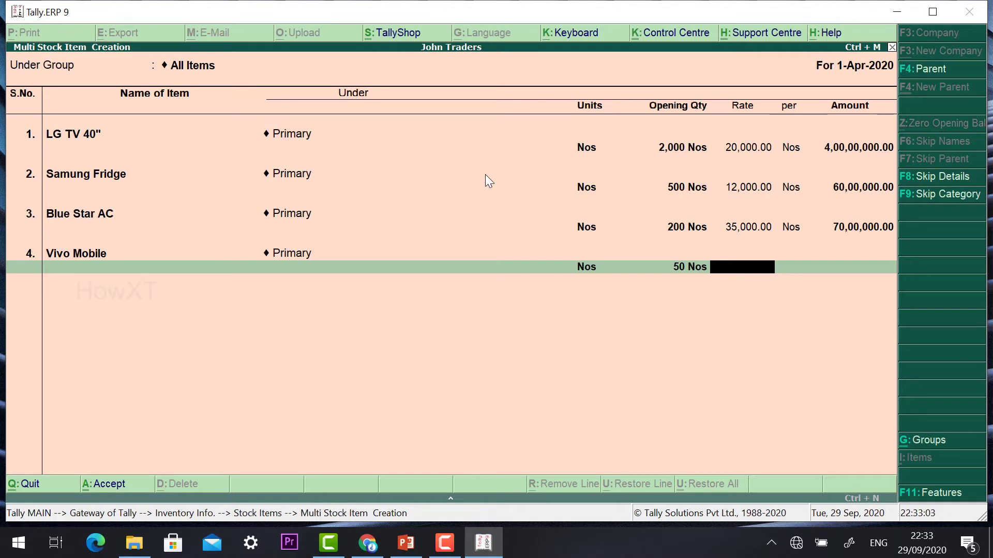
type("10000")
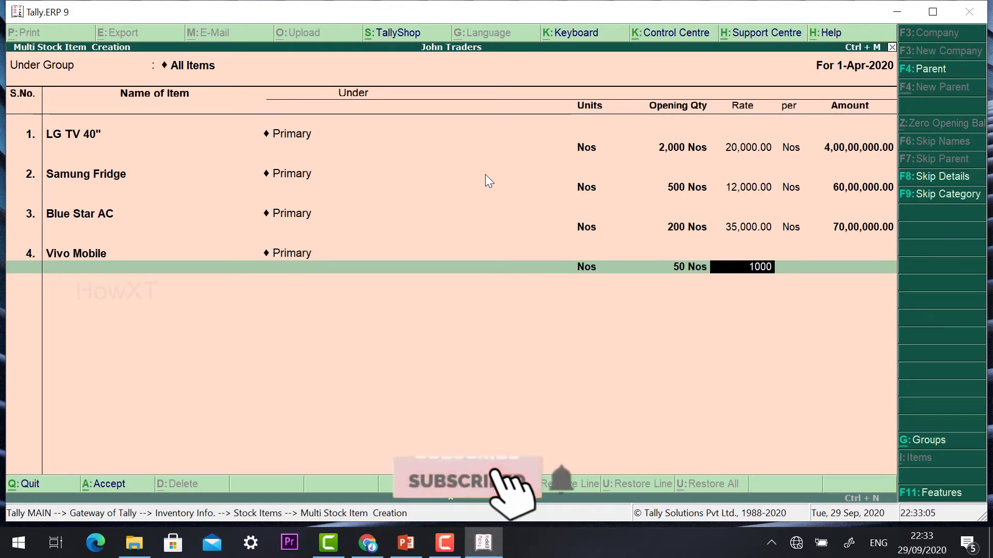
key("Return")
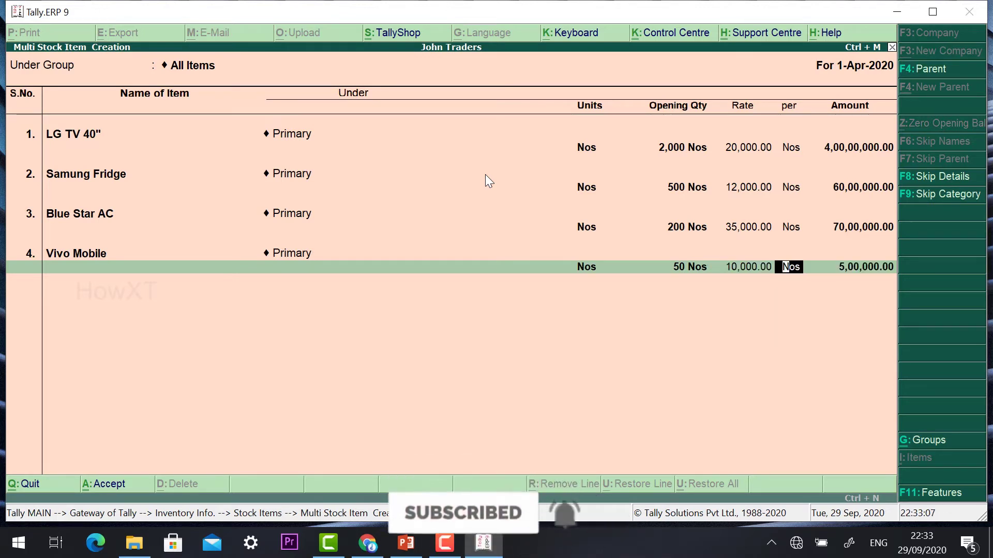
key("Return")
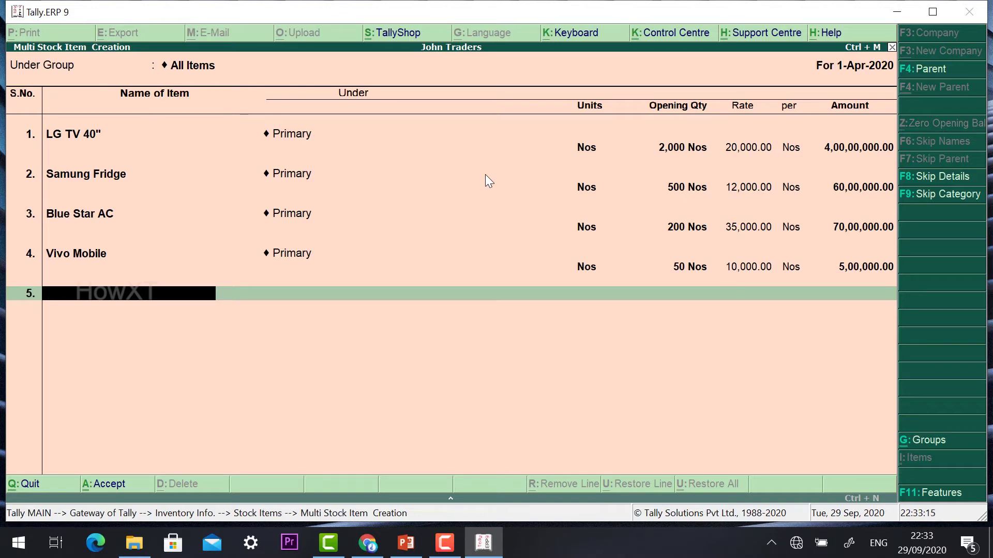
- Save the four new stock items, list All Items in Multi Stock Item Alteration, then quit
key("Return")
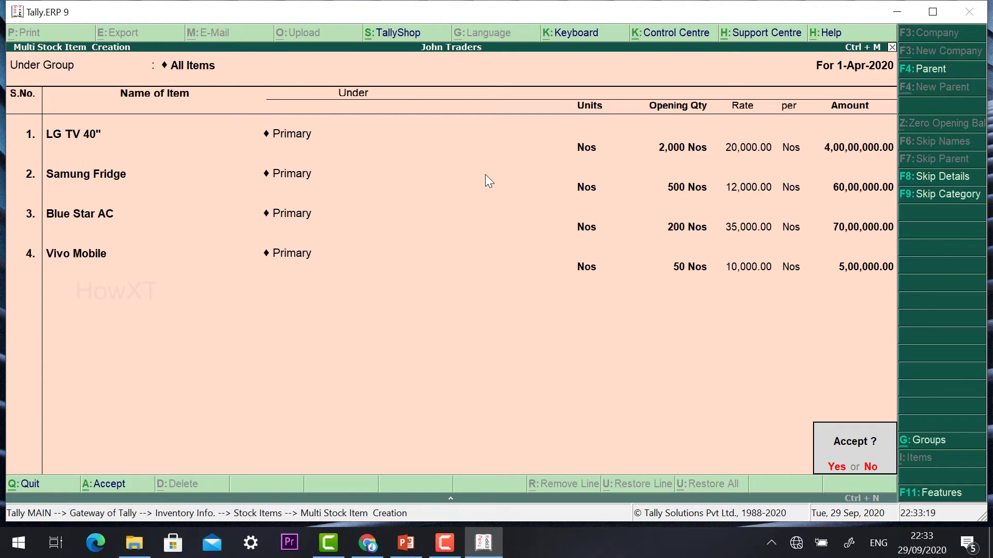
key("Return")
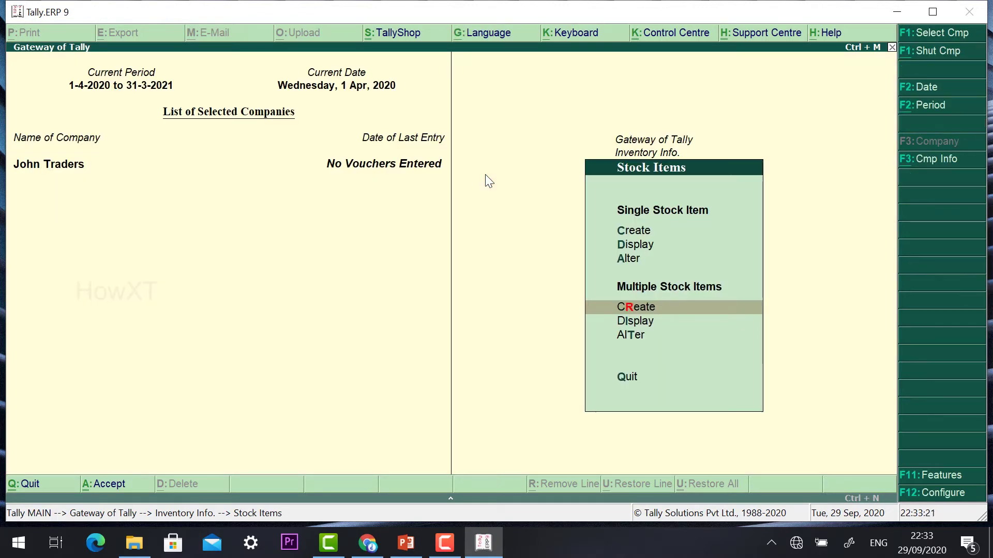
key("Down")
key("Down")
key("Return")
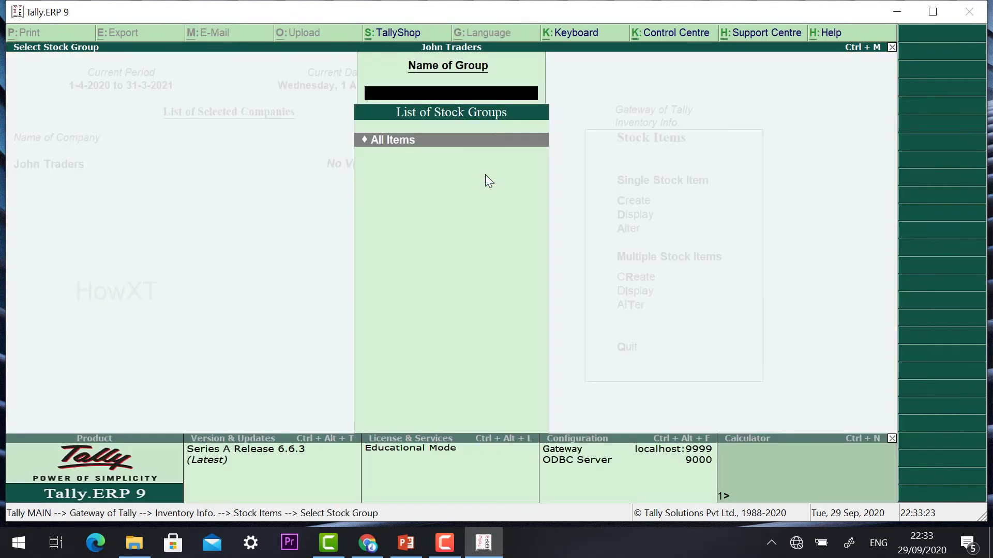
key("Return")
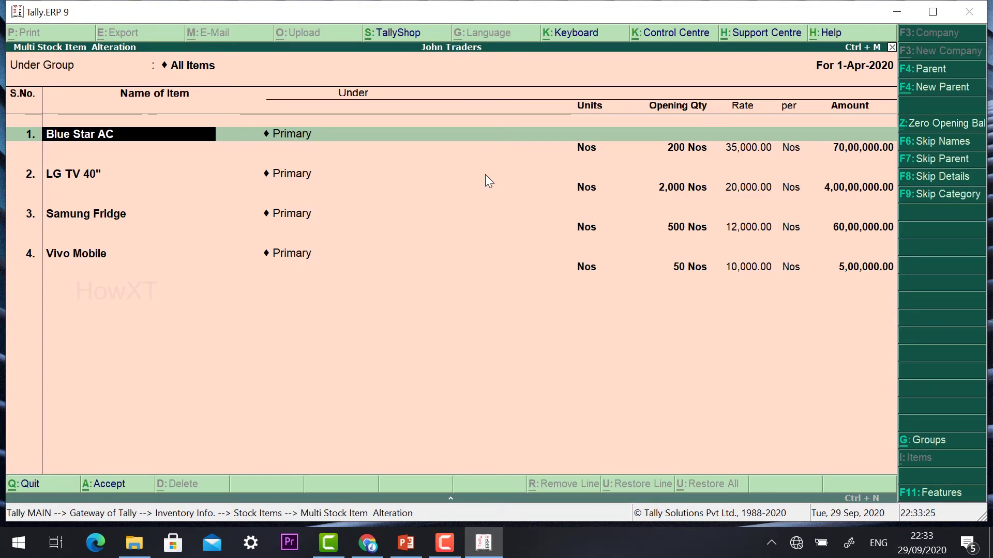
key("BackSpace")
key("Escape")
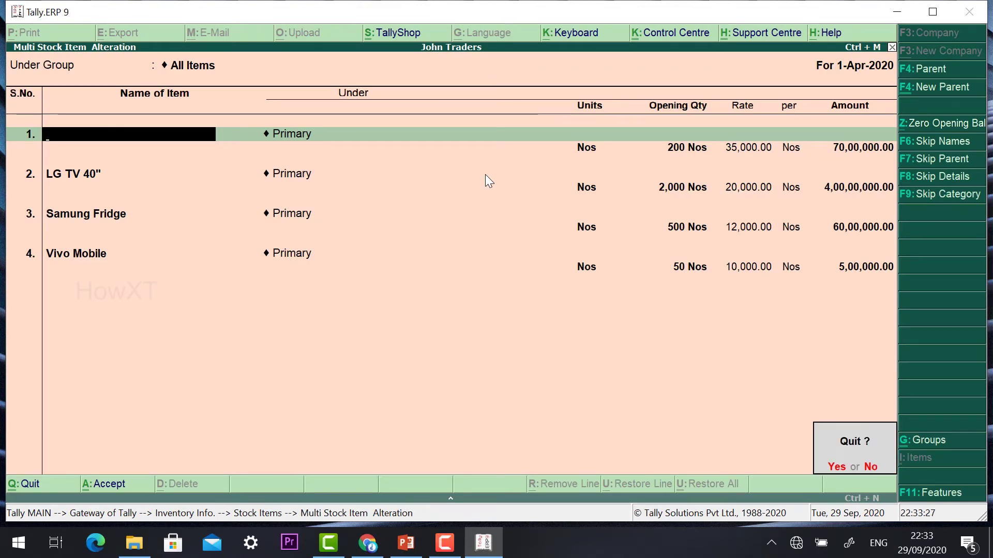
key("Return")
- Back out of Stock Items and Inventory Info. to Gateway of Tally, highlighting Accounting Vouchers
key("Escape")
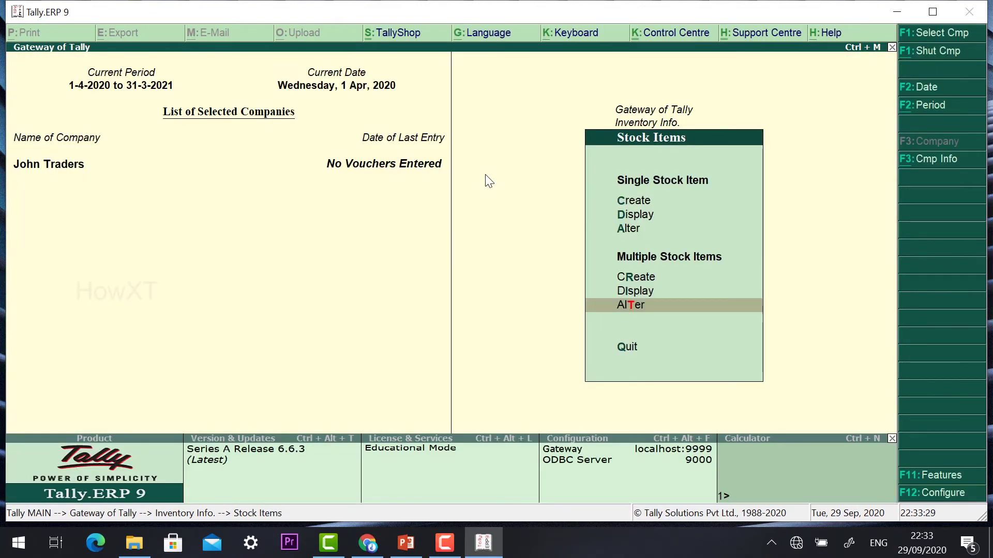
key("Escape")
key("Down")
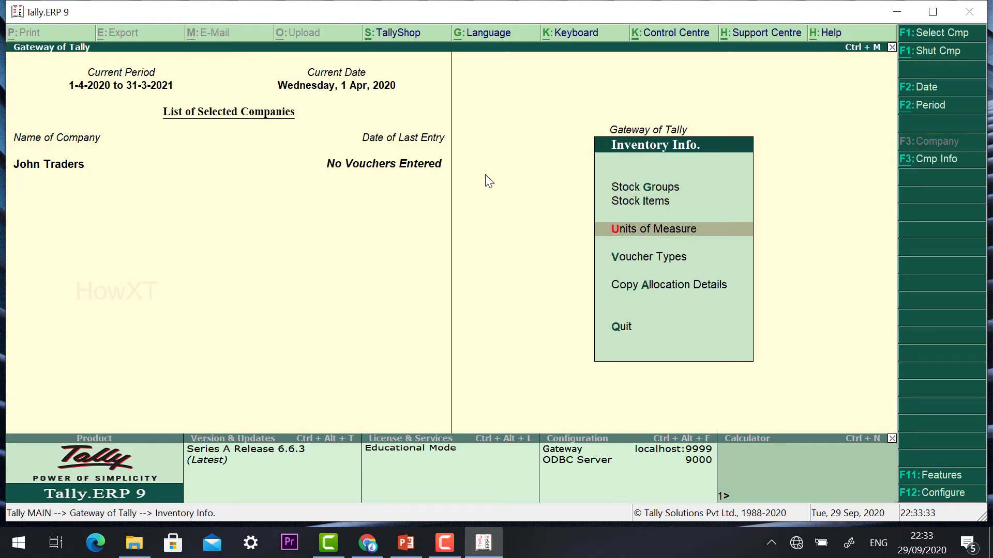
key("Escape")
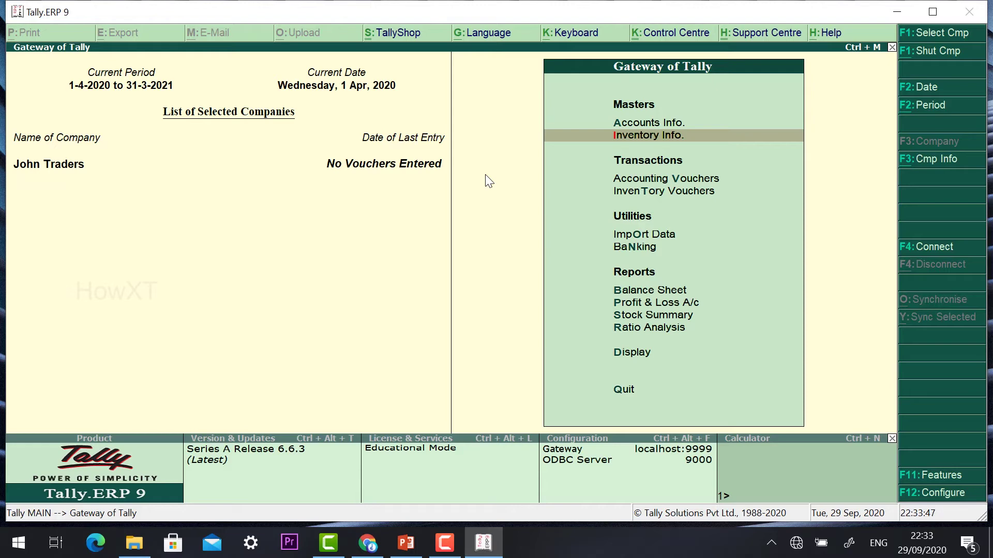
key("Down")
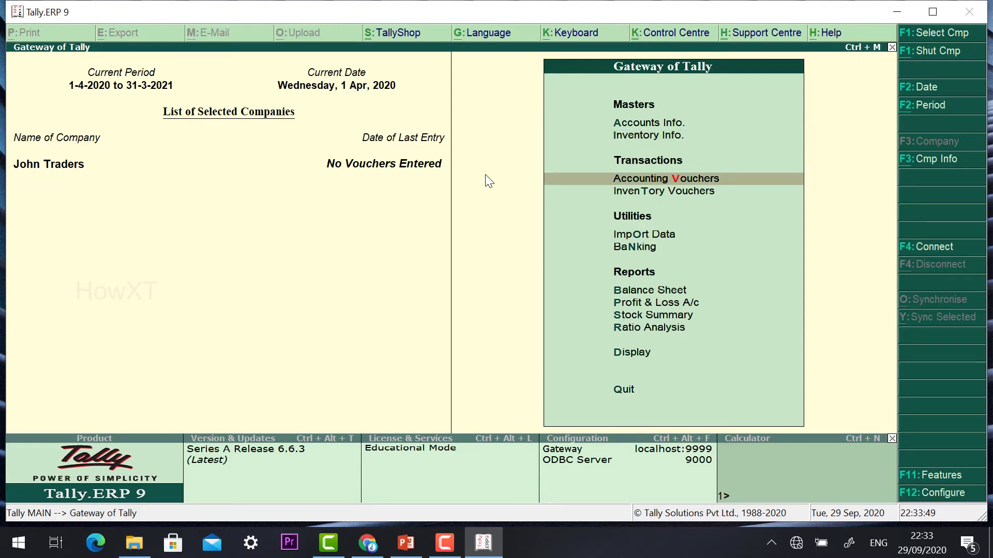
- Start a Sales voucher with reference number 1234 and Cash as the party account
key("Return")
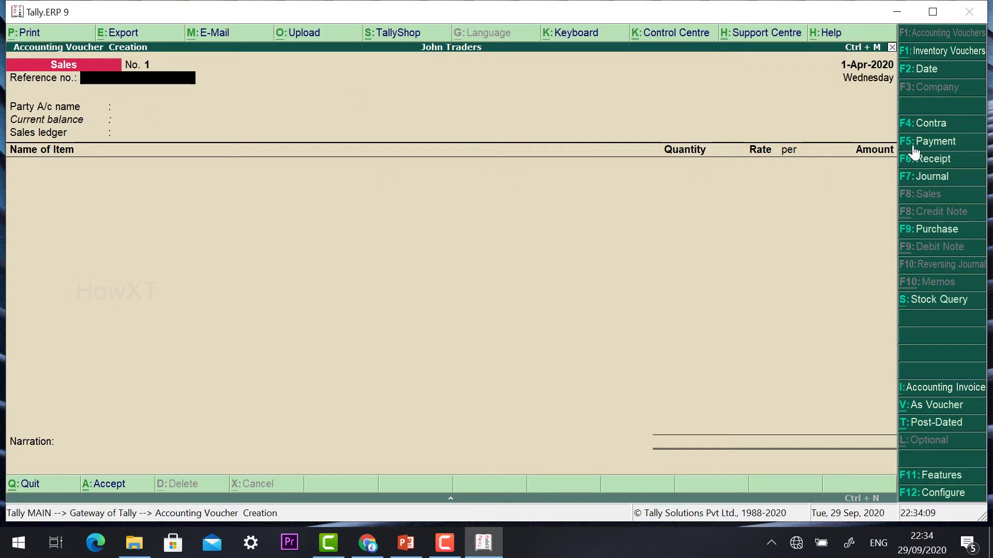
left_click(924, 125)
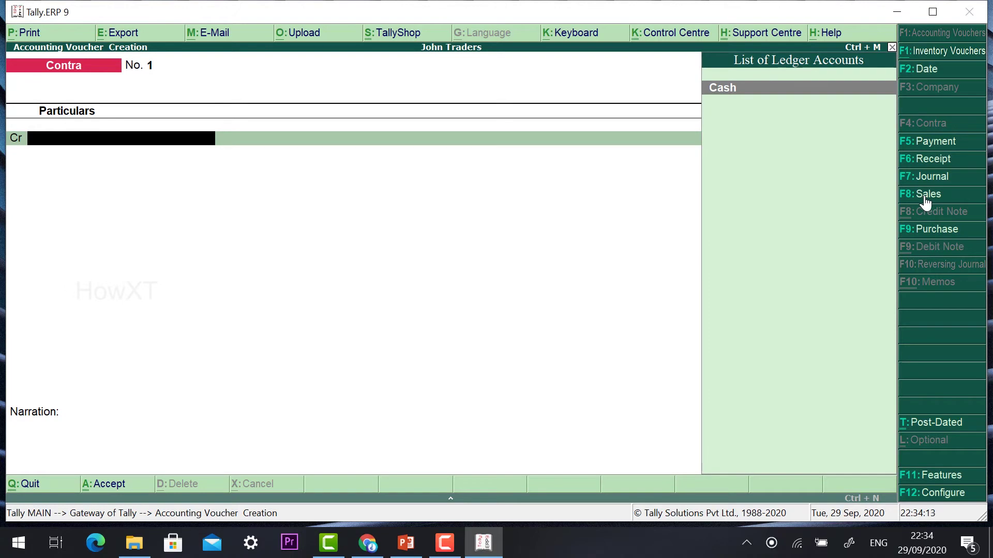
left_click(925, 197)
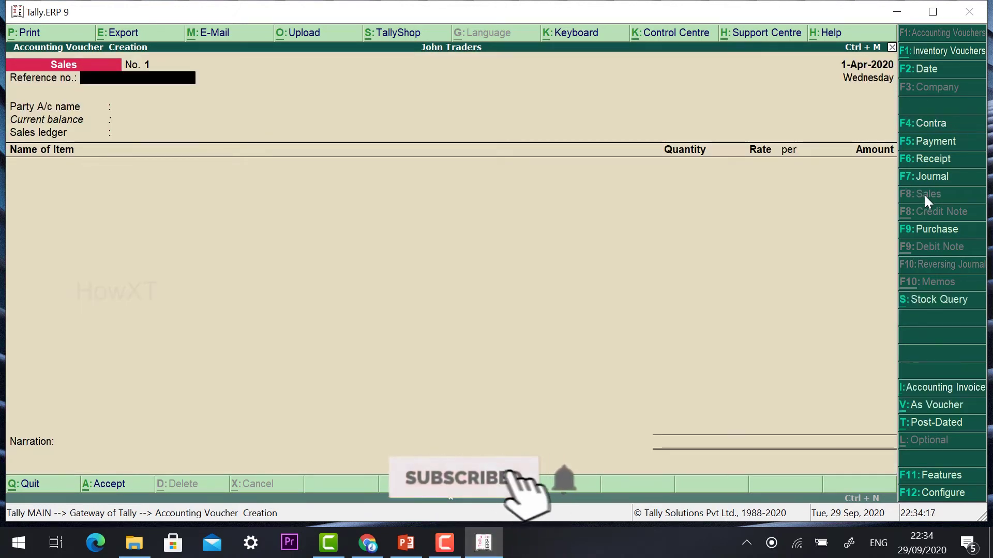
type("1234")
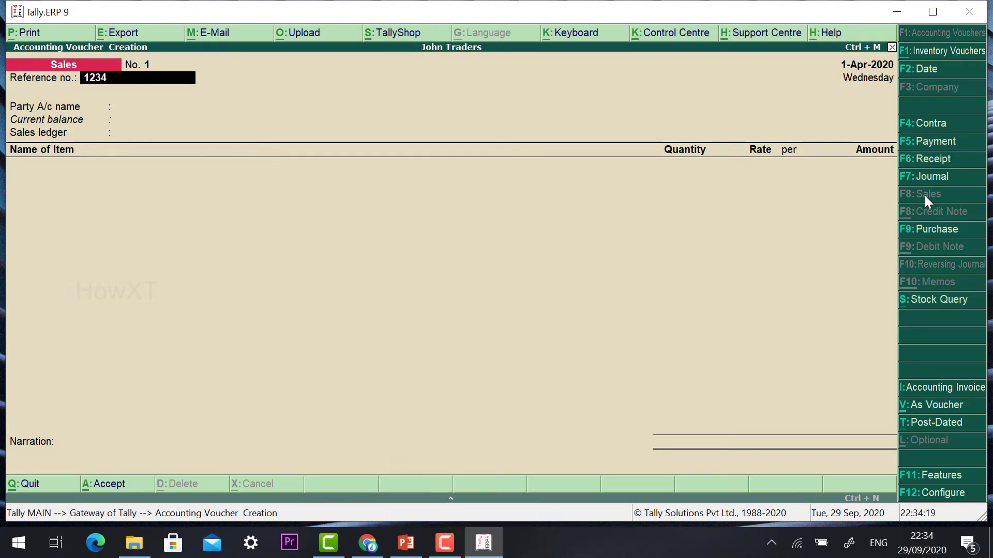
key("Return")
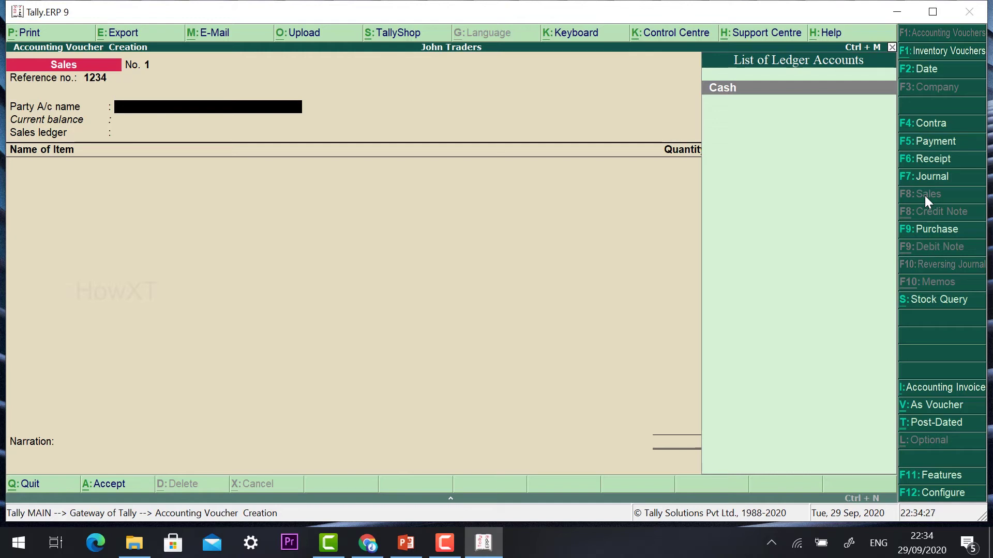
key("Return")
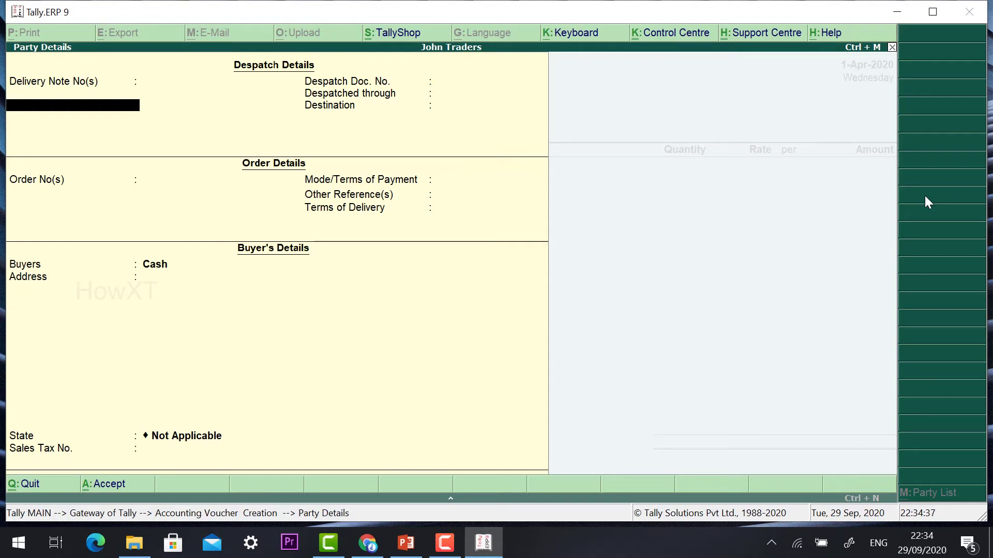
- Enter the delivery note number and despatch doc 4321, despatched through Auto to Adyar, Chennai
type("Murugan 1234")
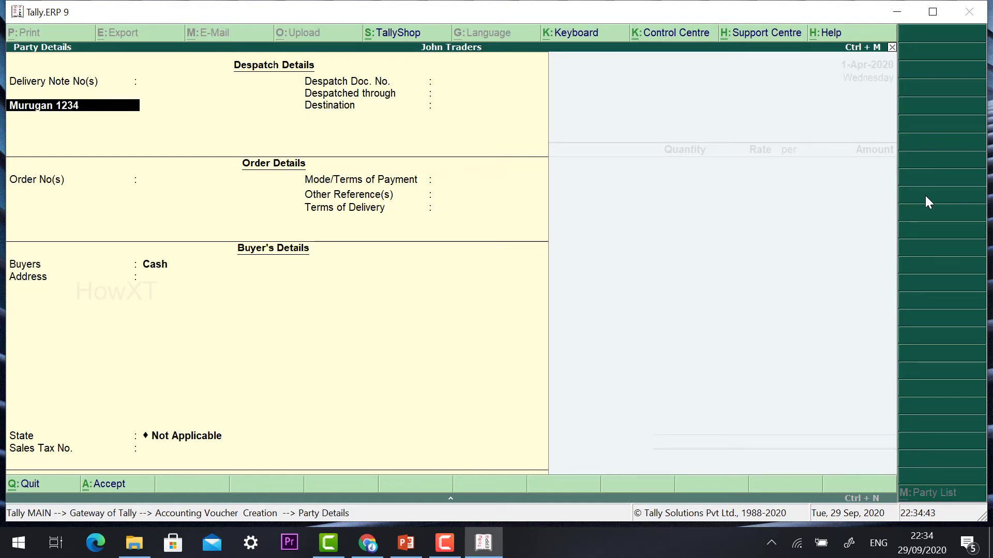
key("Return")
key("Return")
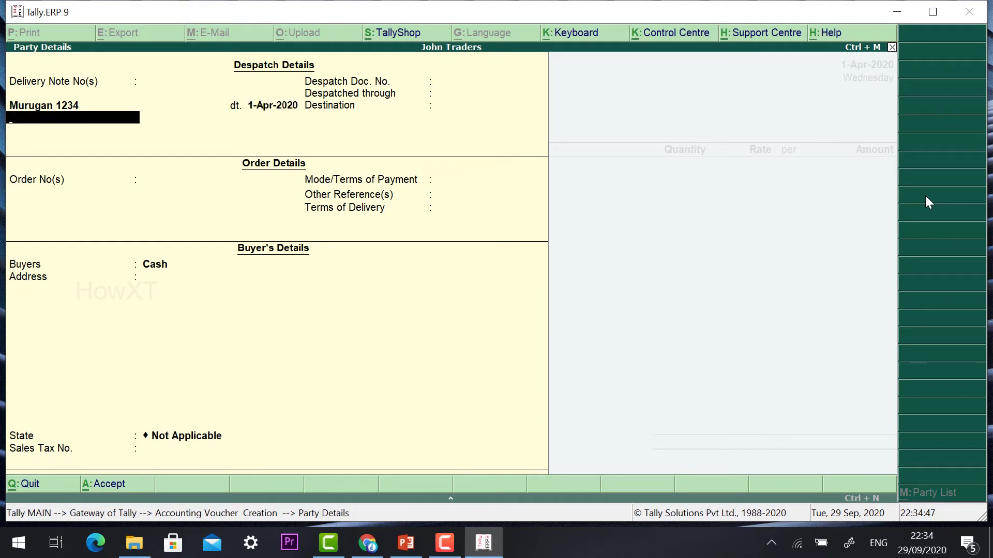
key("Return")
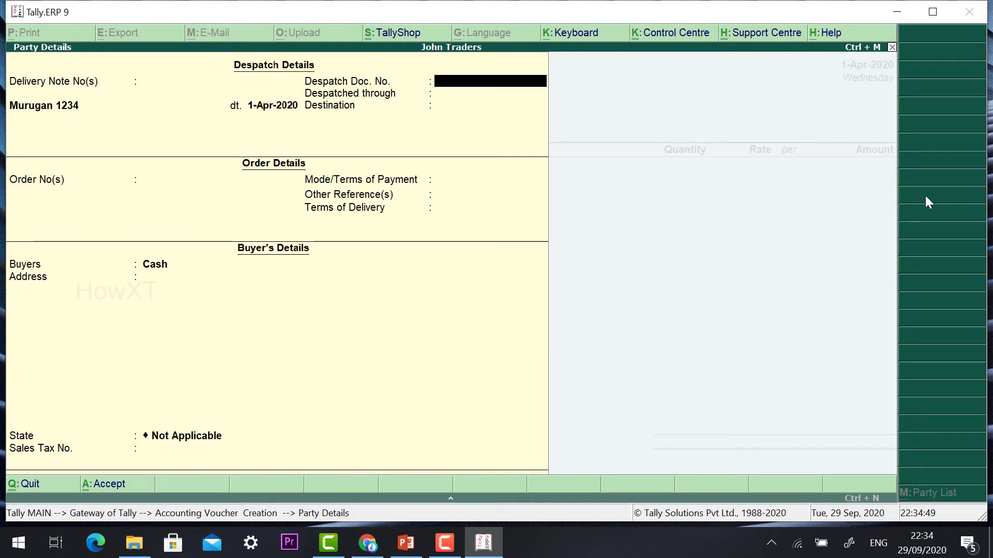
type("4321")
key("Return")
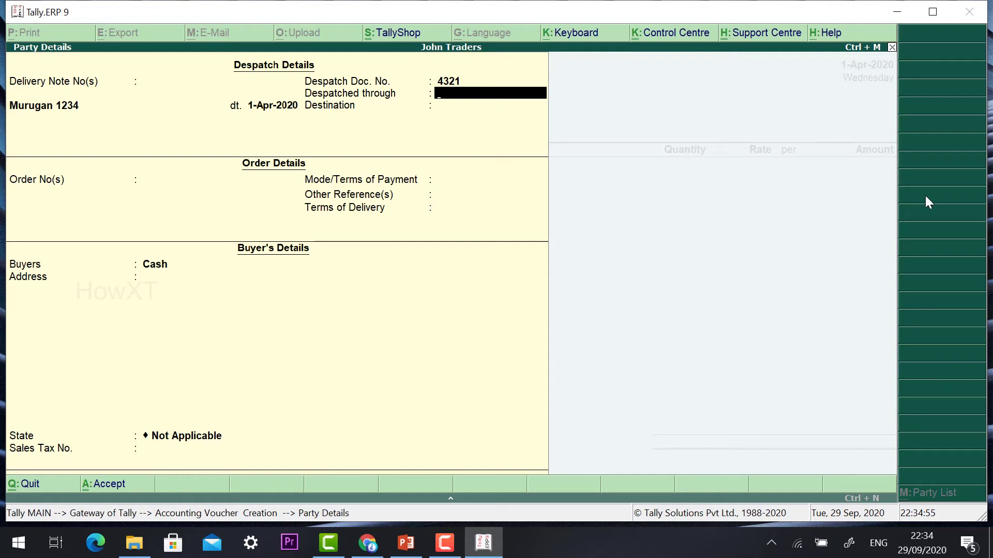
type("Auto")
key("Return")
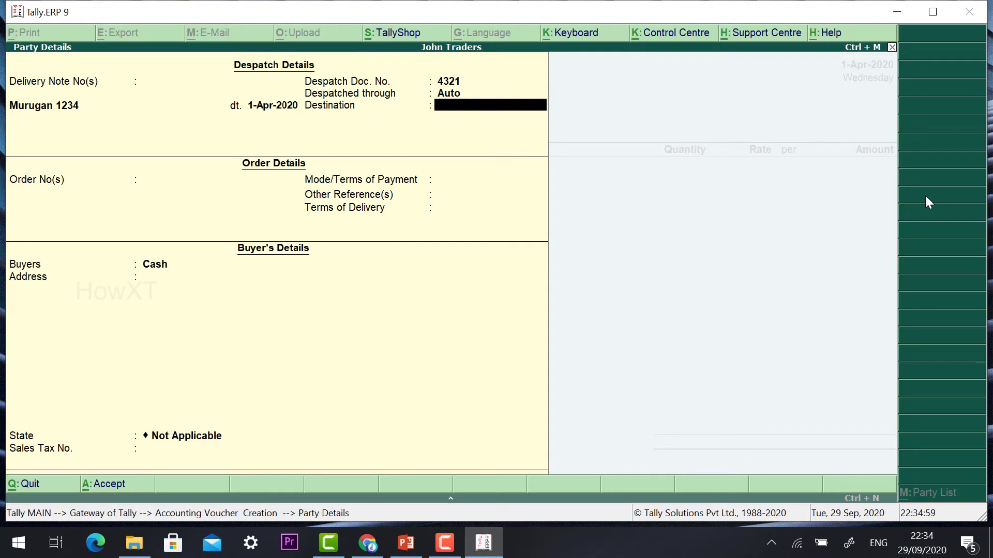
type("A")
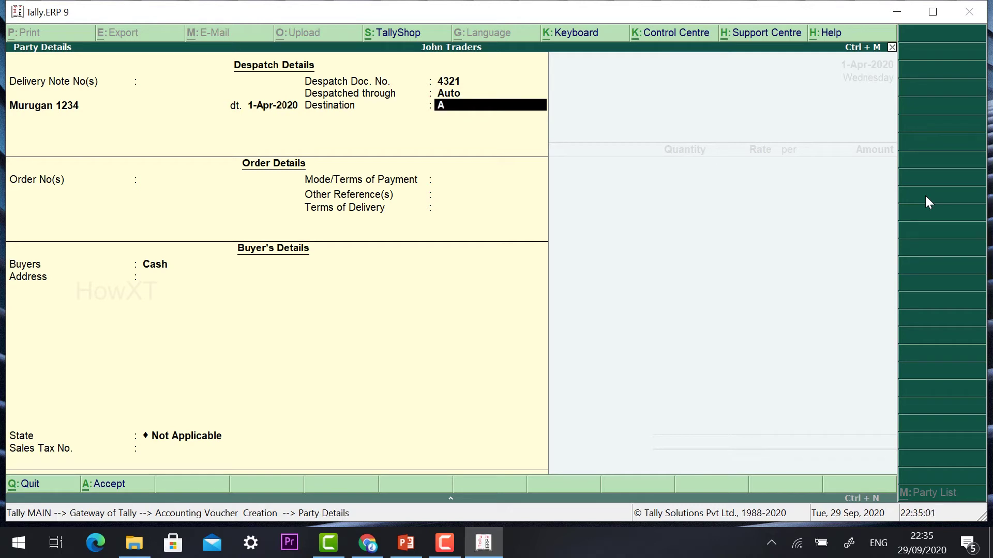
type("dya")
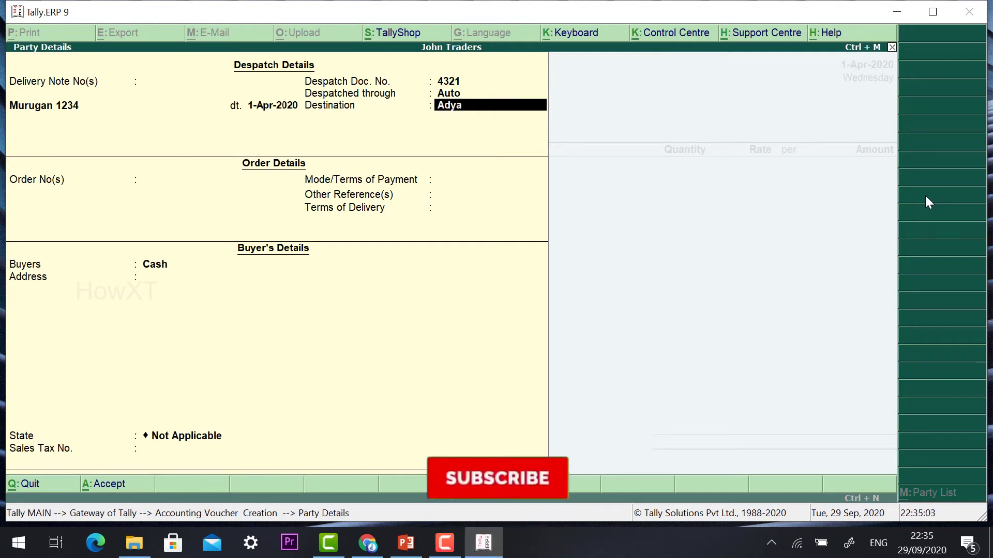
type("r, Chen")
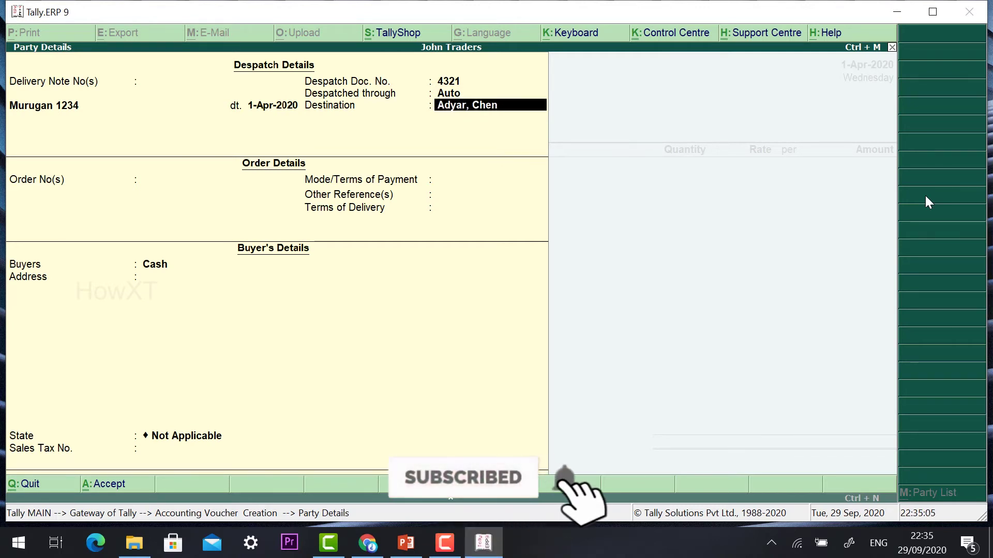
type("nai")
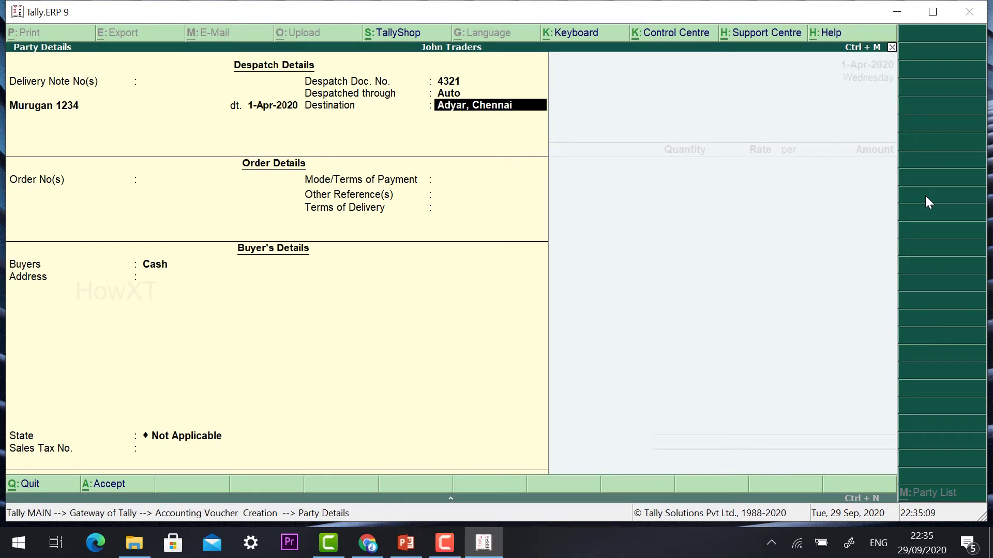
key("Return")
- Enter order number 1234 dated 1-Apr-2020 with Cash as the payment terms
type("1234")
key("Return")
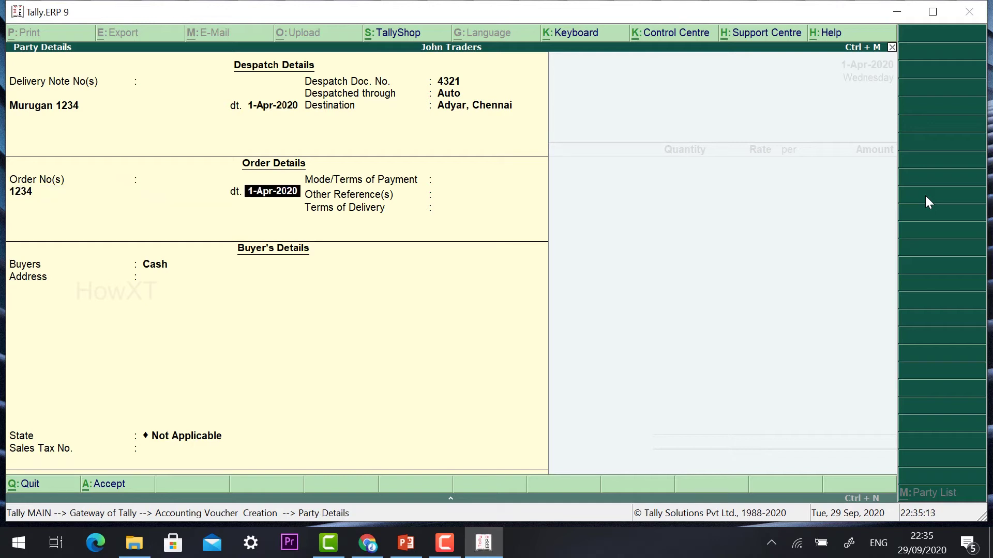
key("Return")
key("Return")
type("Cash")
key("Return")
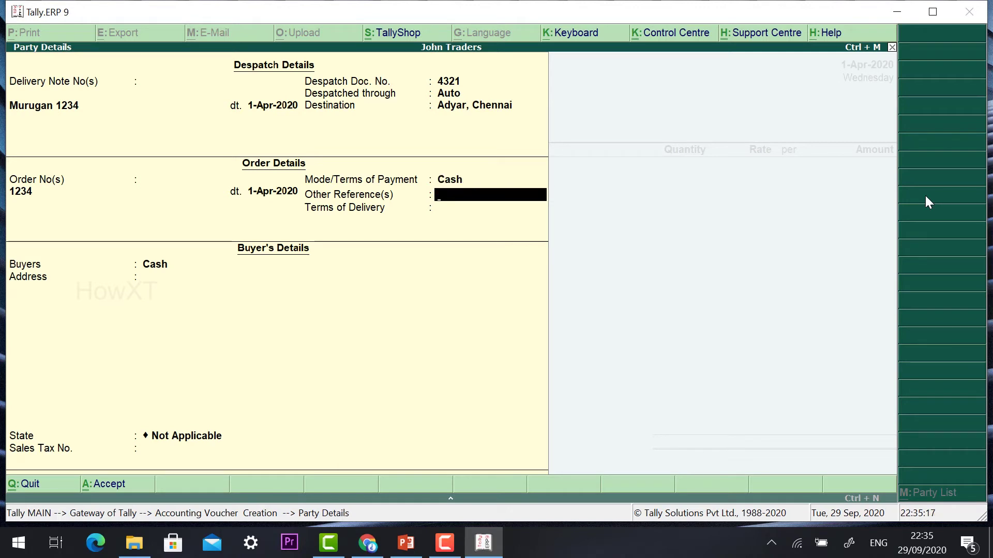
key("Return")
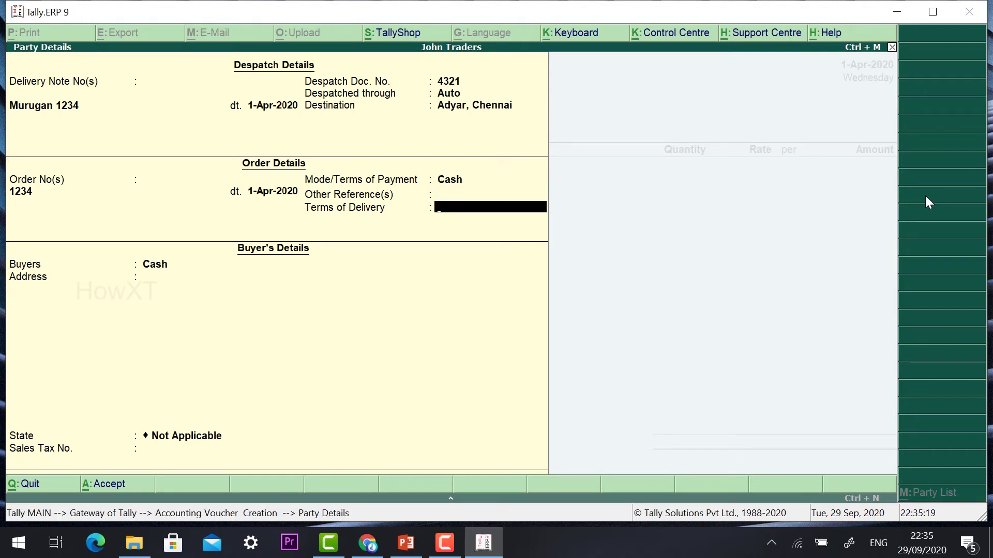
key("Return")
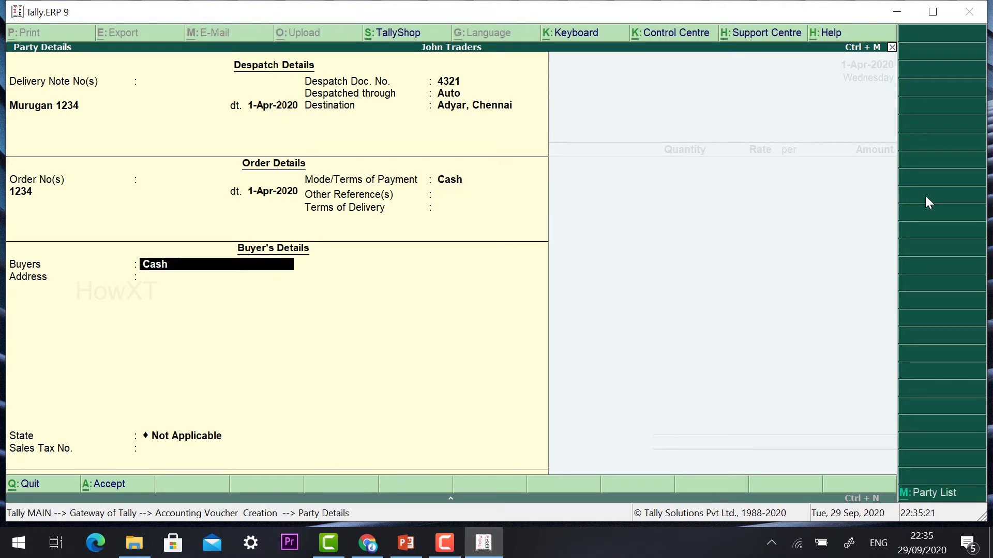
key("Return")
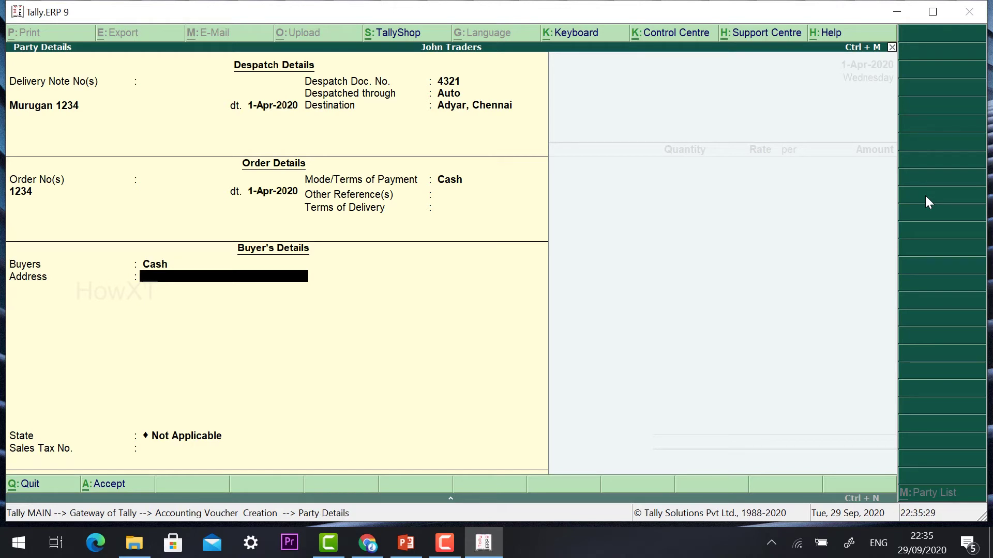
- Enter the buyer's name and street address, choose state Tamil Nadu, and close Party Details
type("Adrick")
key("Return")
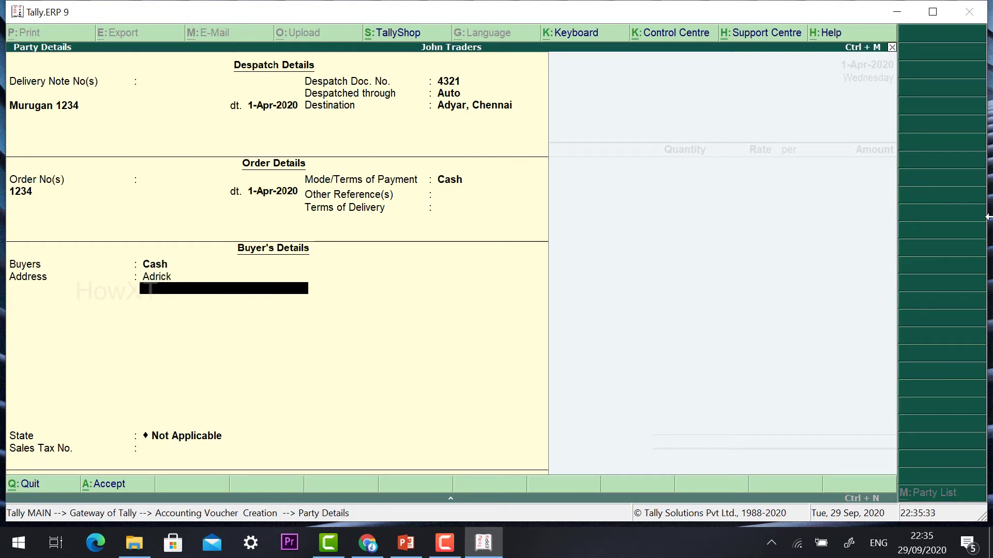
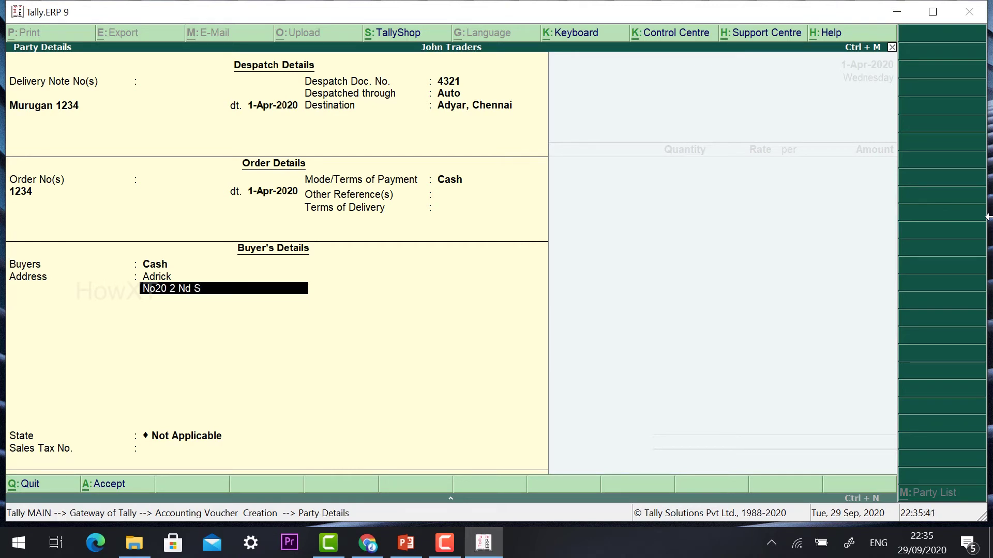
key("Return")
key("Return")
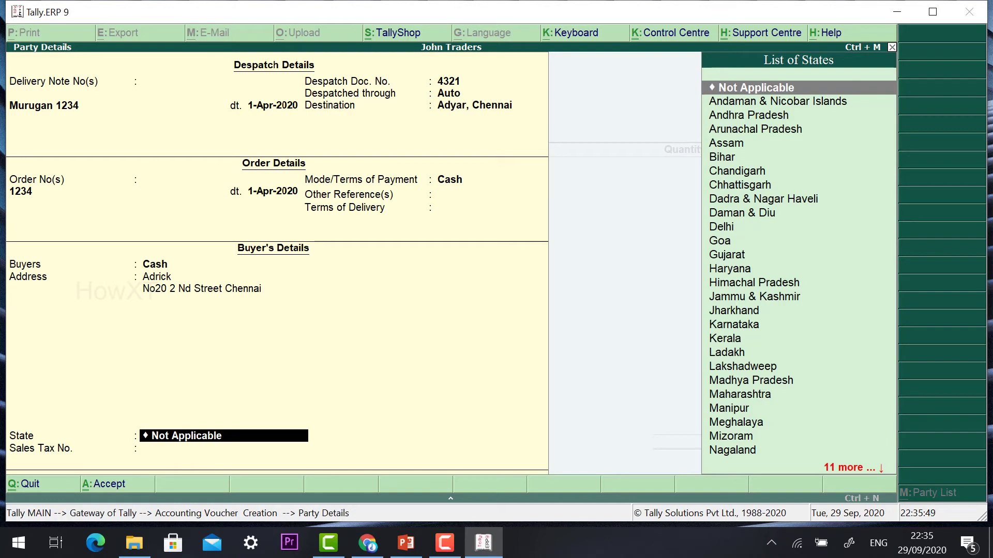
type("Ta")
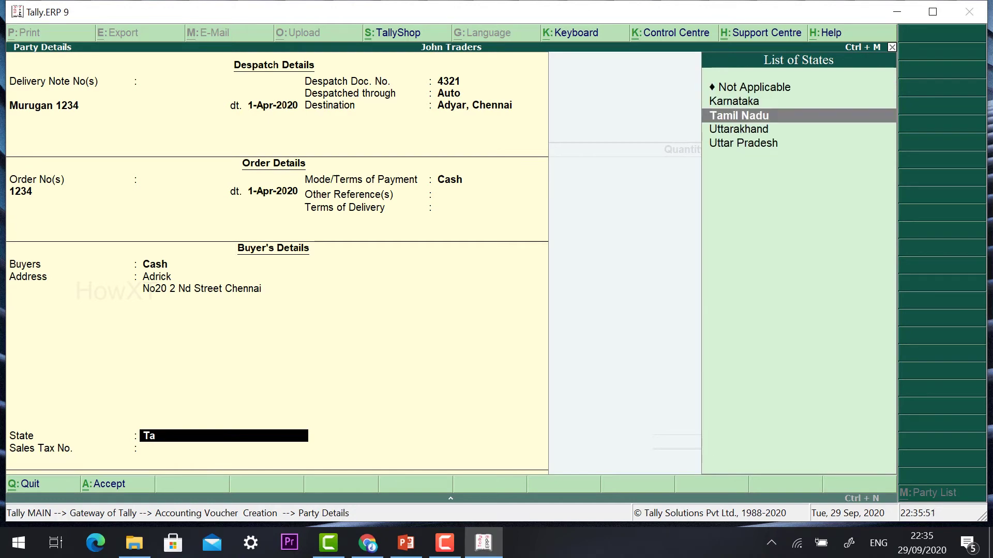
key("Return")
key("Return")
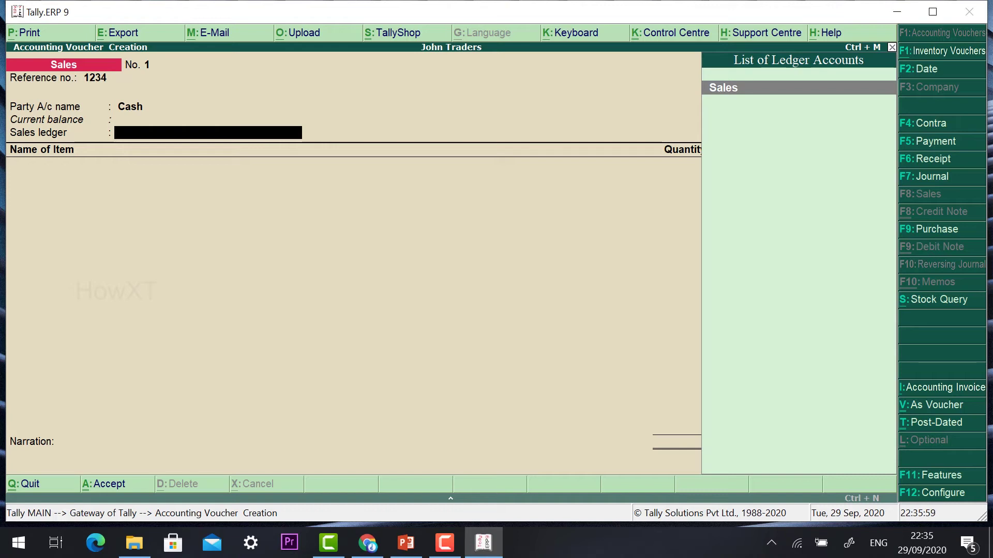
- Under the Sales ledger, add LG TV 40": quantity 1 at 23,000 per Nos, amount 23,000.00
key("Return")
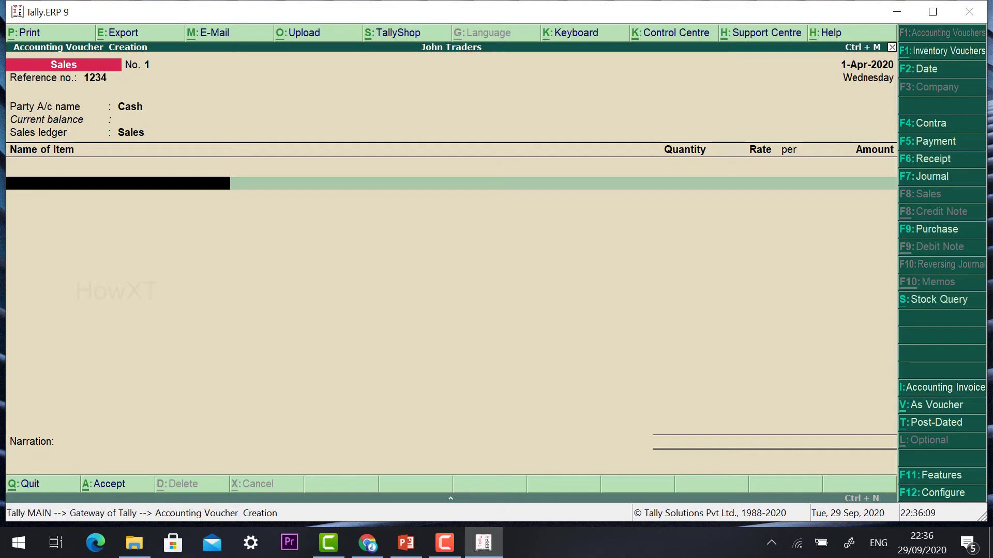
type("L")
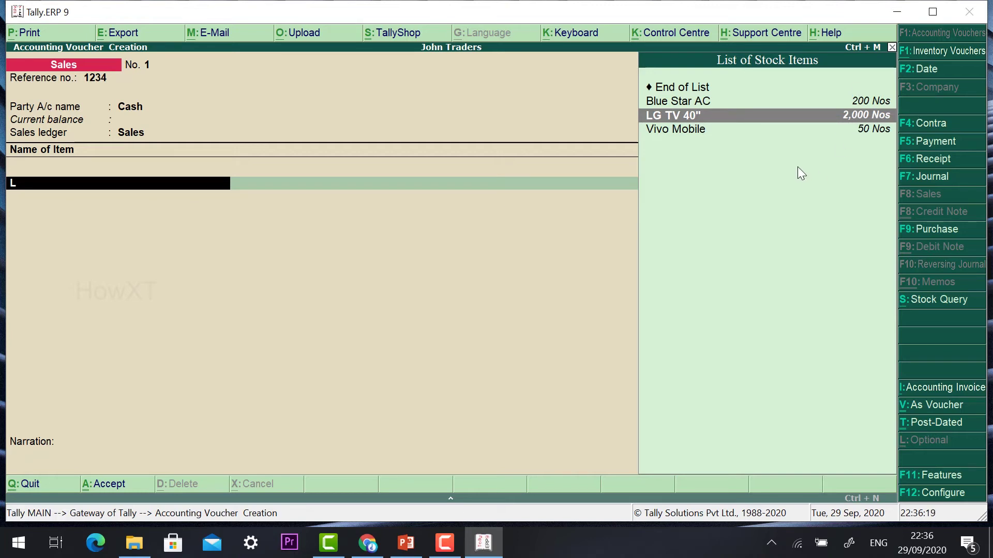
key("Return")
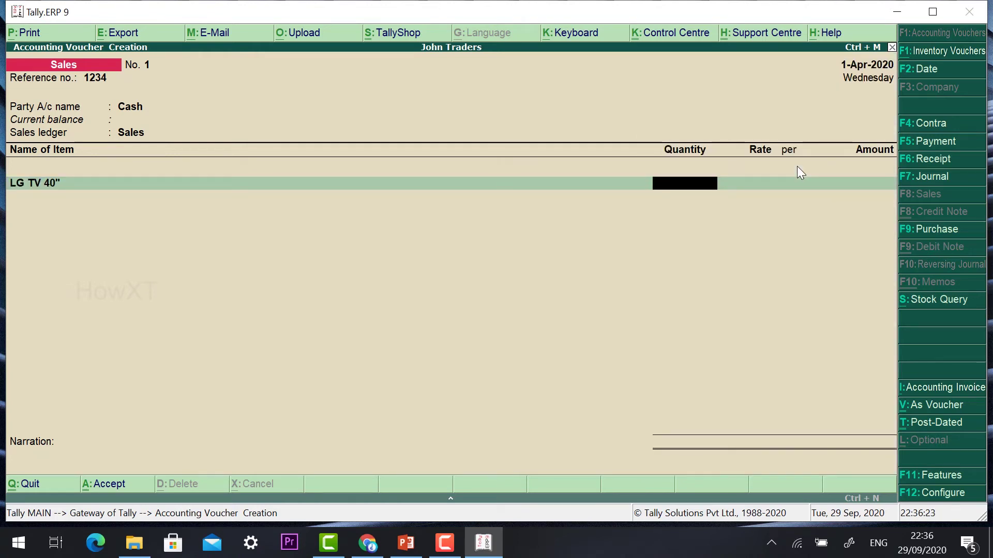
type("23000")
key("BackSpace")
key("BackSpace")
key("BackSpace")
key("BackSpace")
key("BackSpace")
type("1")
key("Return")
type("23000")
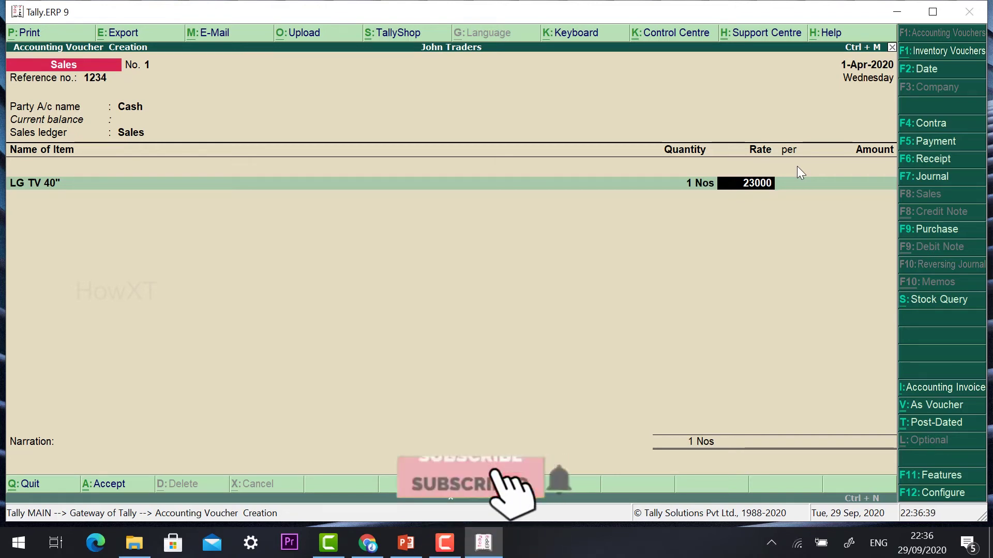
key("Return")
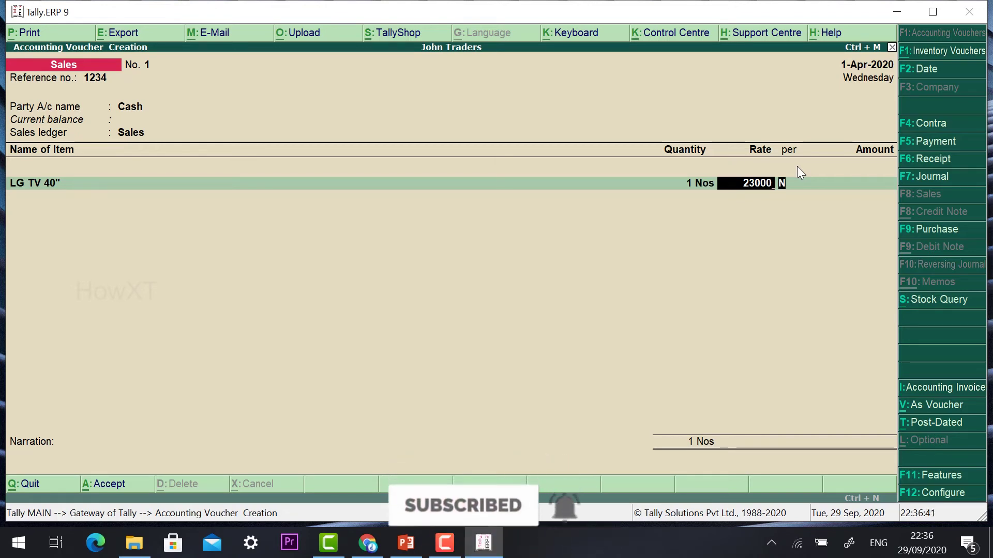
key("Return")
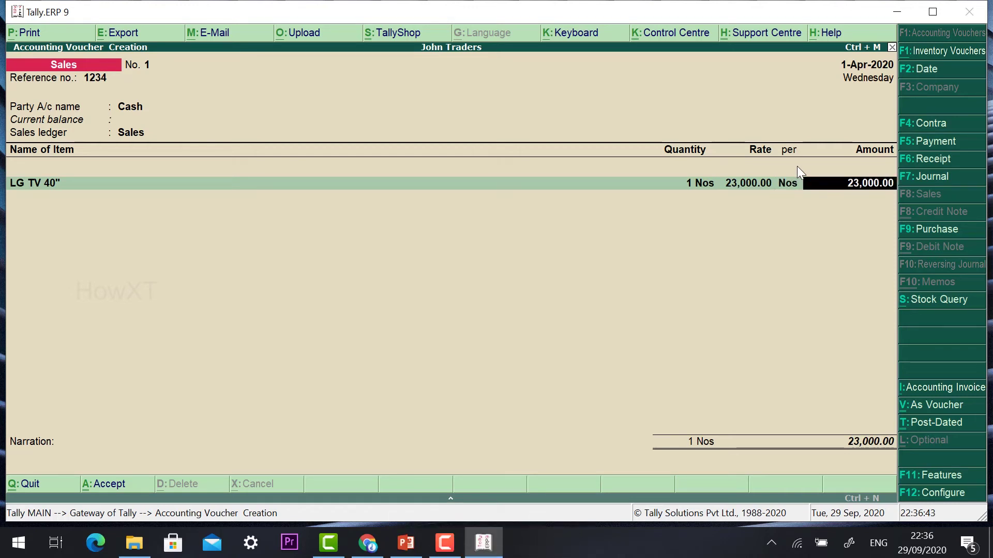
key("Return")
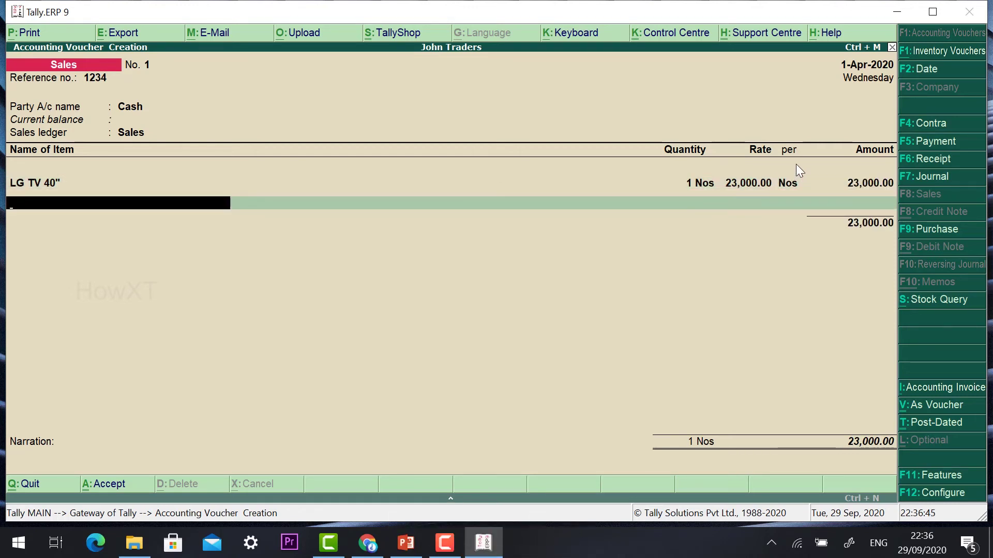
- Add Vivo Mobile: quantity 2 at 11,000 per Nos, amount 22,000.00
type("Vi")
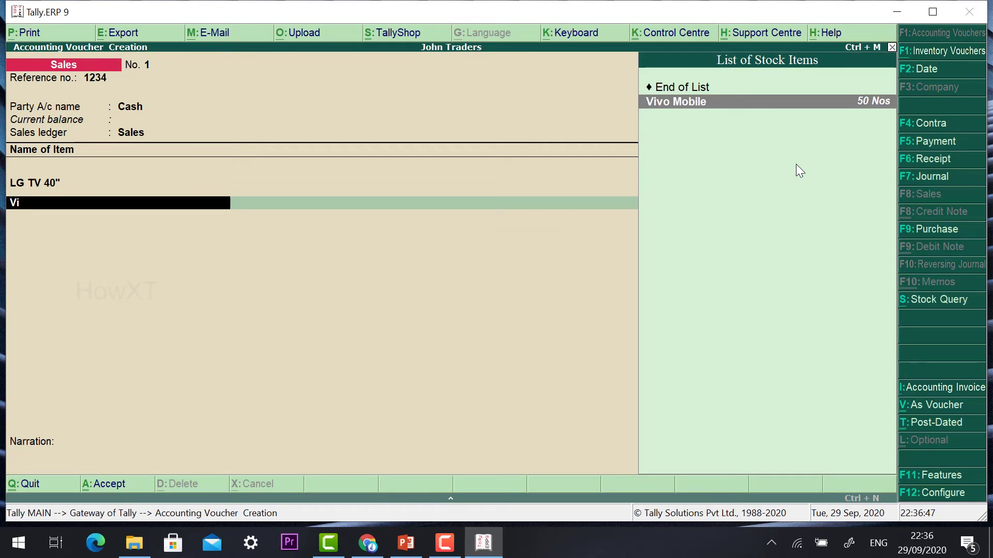
key("Return")
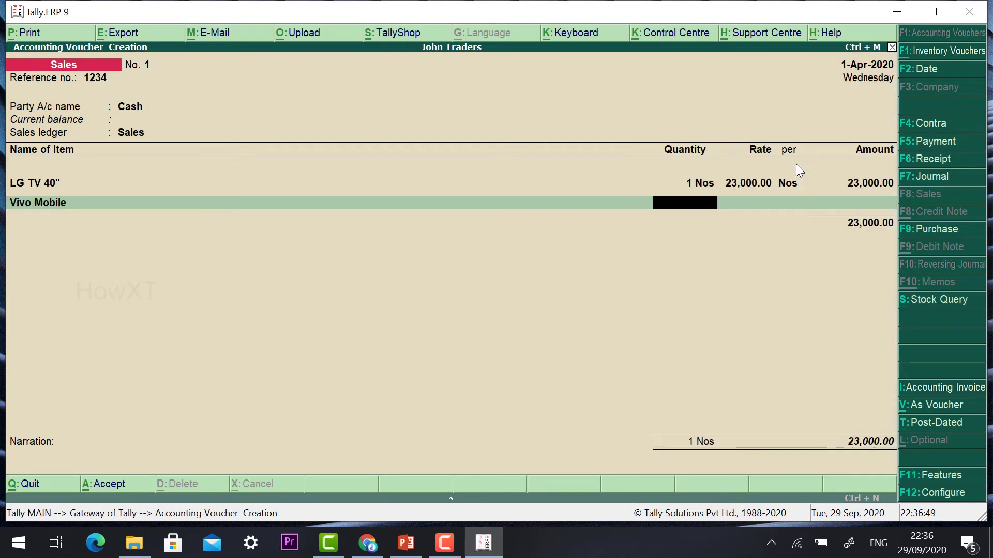
type("2")
key("Return")
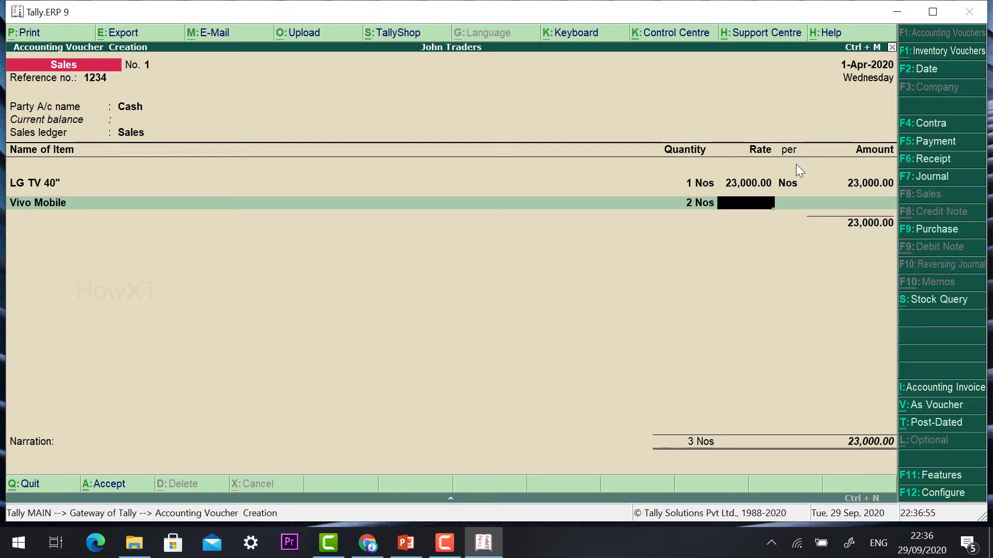
type("11,000")
key("Return")
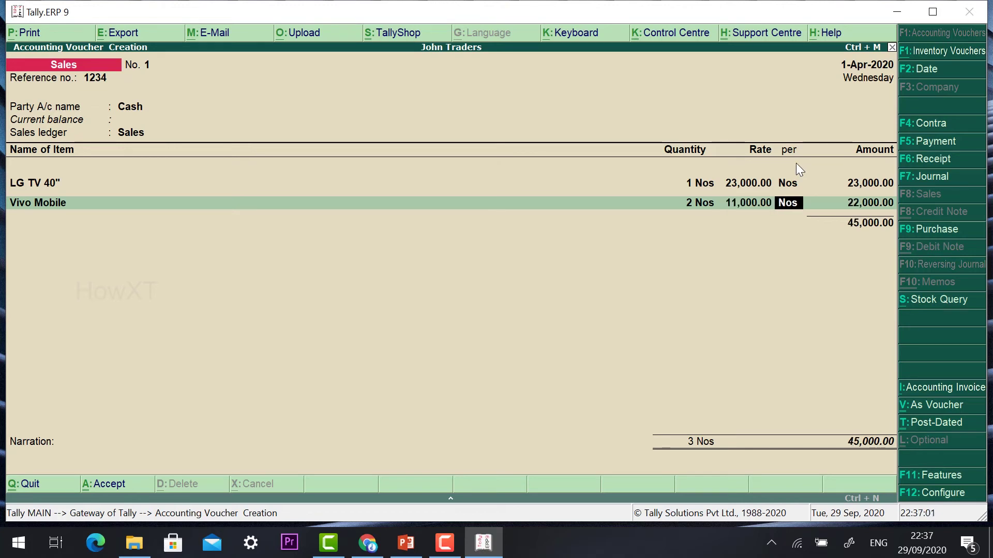
key("Return")
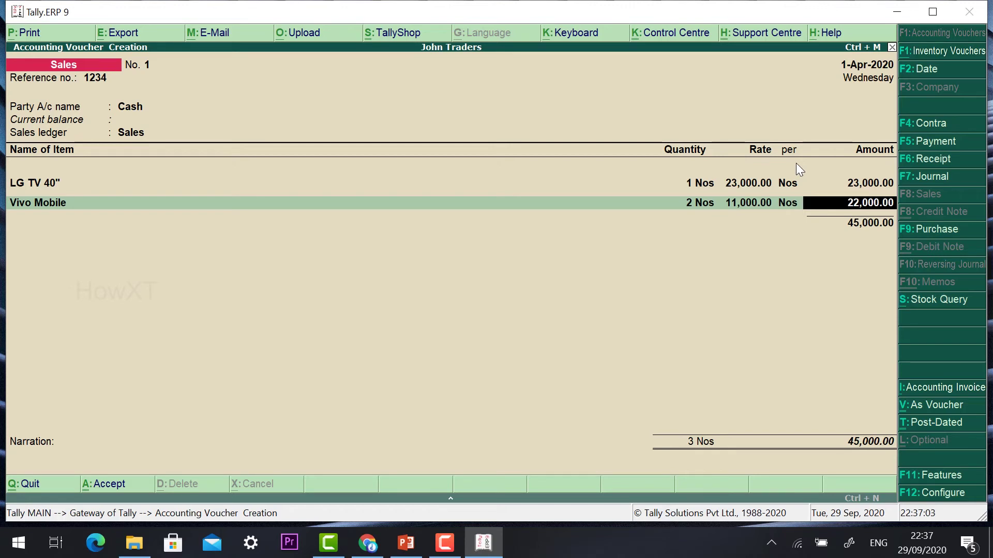
key("Return")
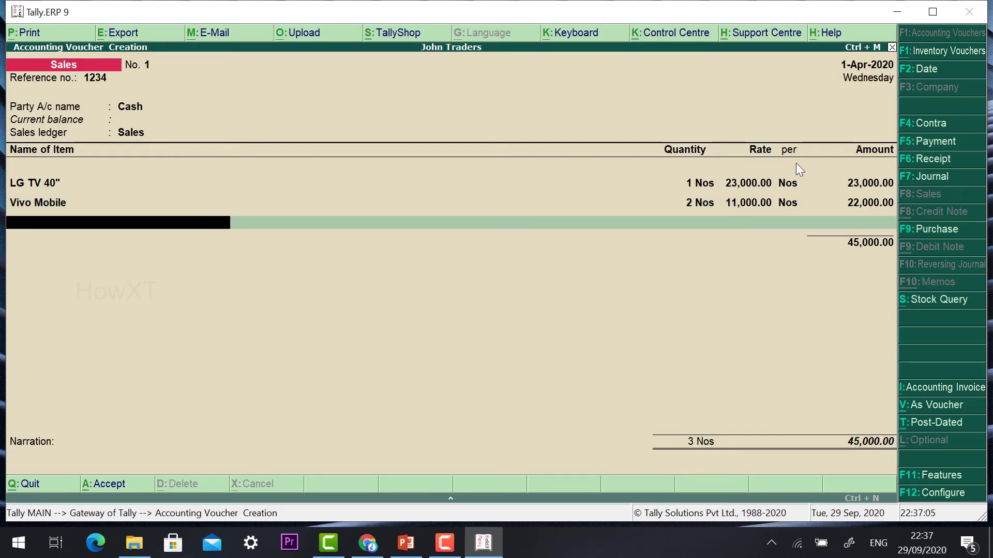
- Finish the item list with no narration and accept voucher No. 1 totalling 45,000.00
key("Return")
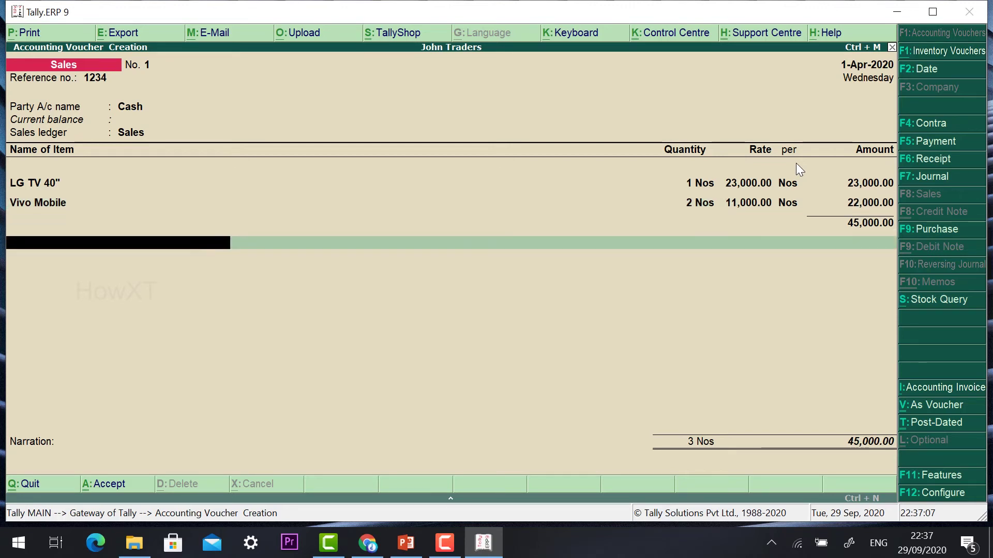
key("Return")
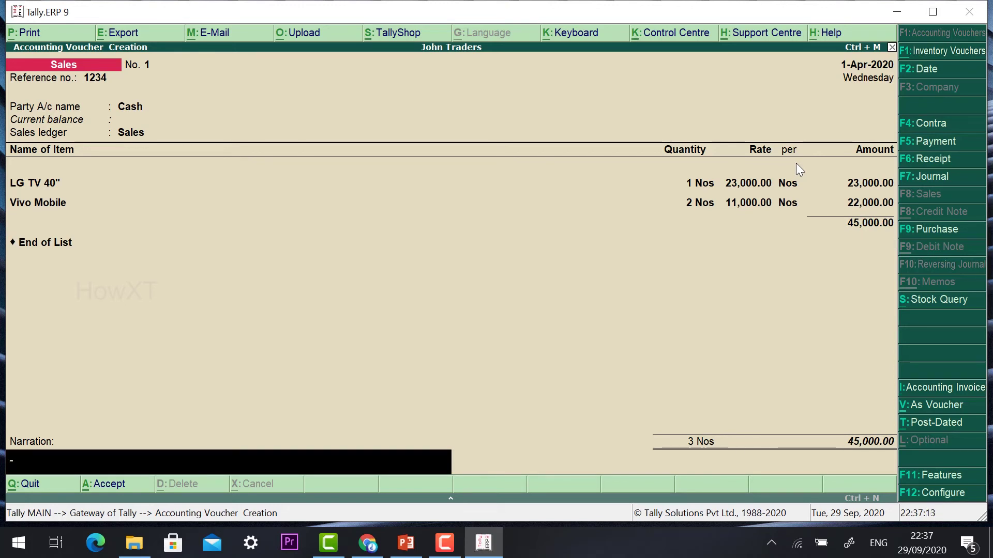
key("Return")
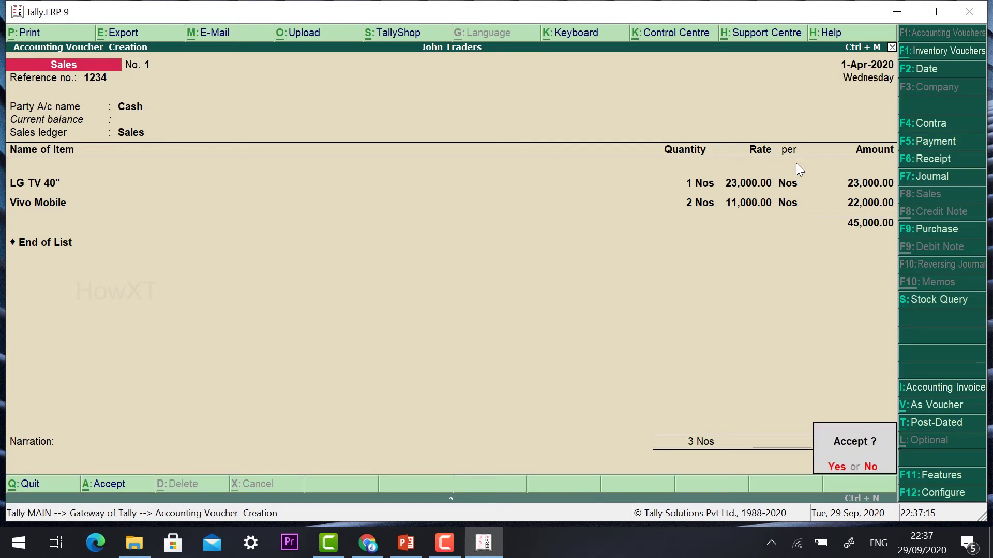
key("Return")
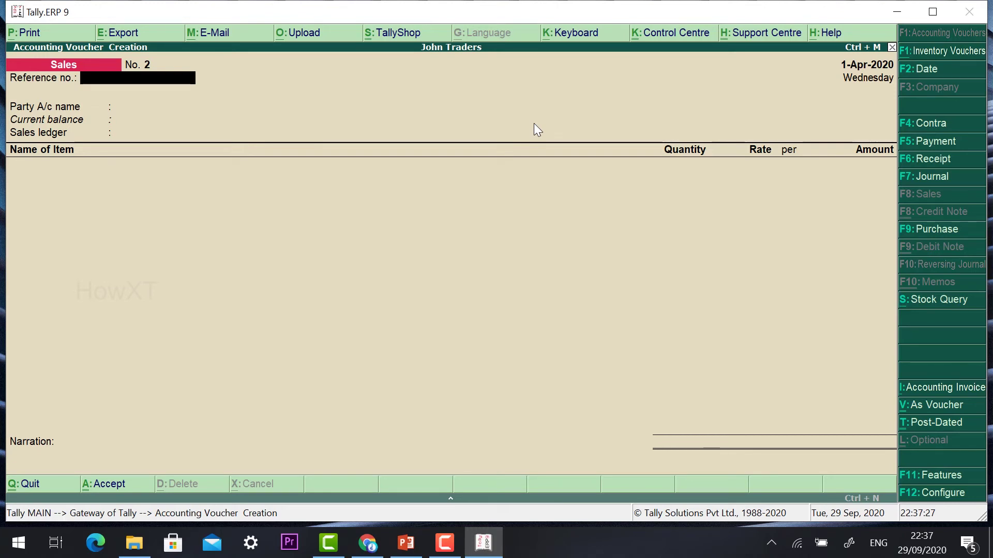
- Fill voucher No. 2 with reference 2345, party Cash, state Not Applicable, and Sales ledger
type("2345")
key("Return")
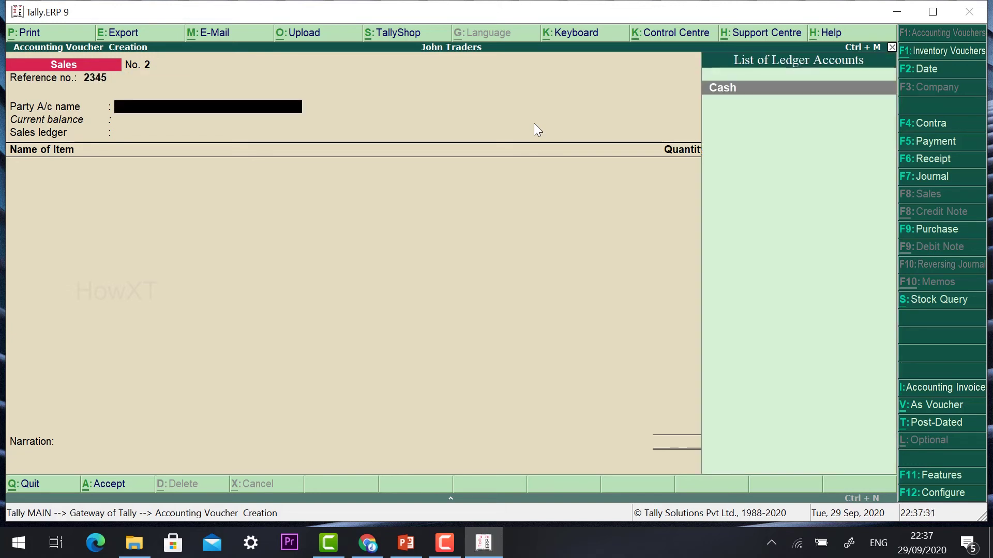
key("Return")
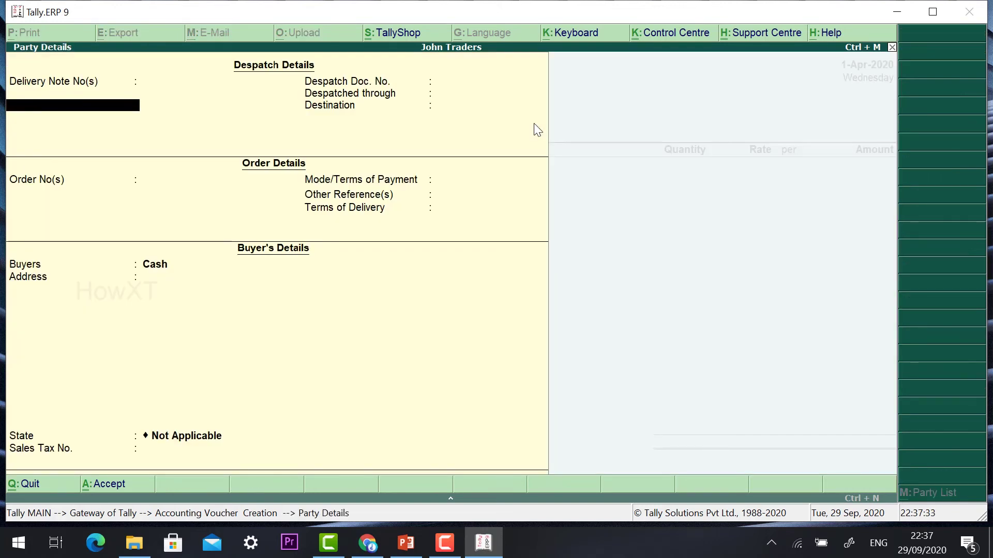
key("Return")
key("Return")
key("Return")
key("Return")
key("Return")
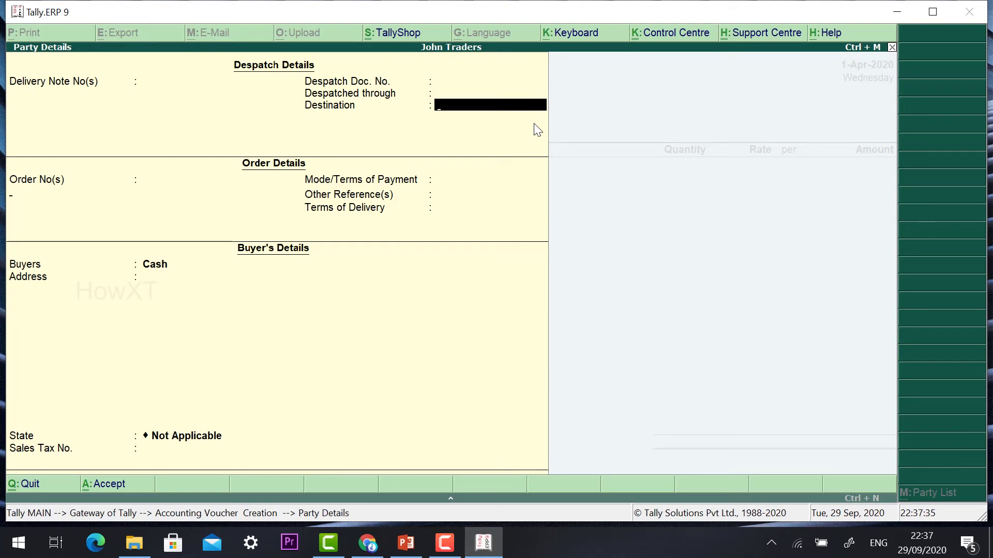
key("Return")
key("Return")
key("Return")
key("Return")
key("Return")
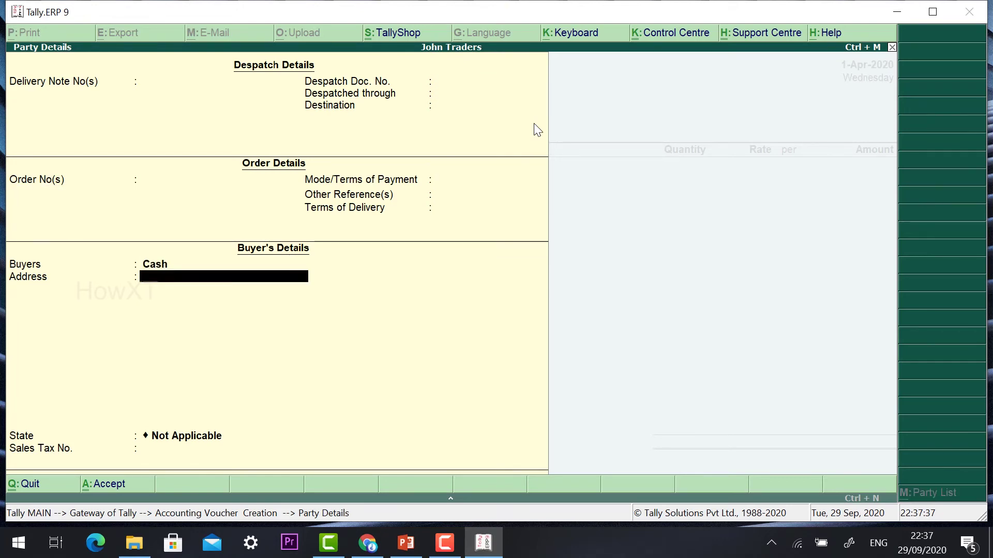
key("Return")
key("Return")
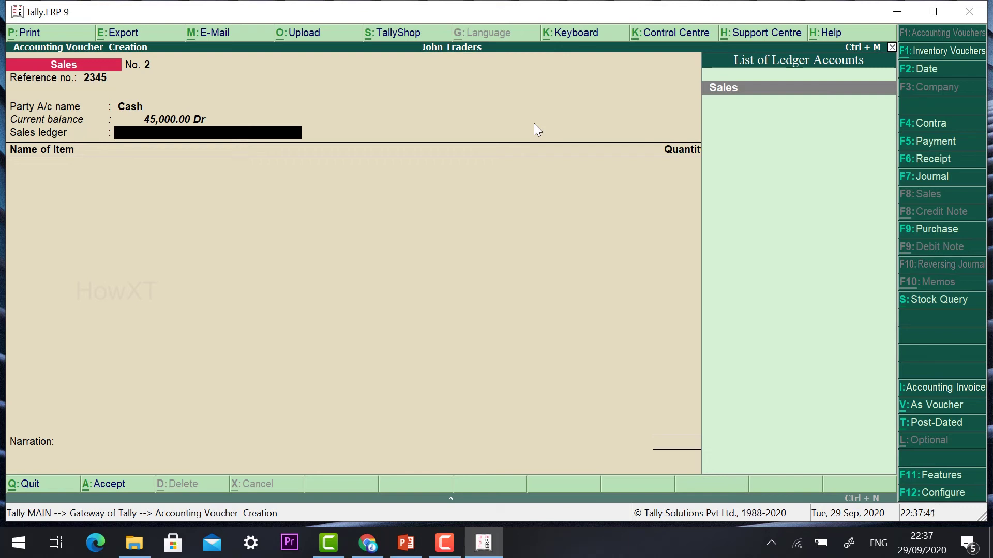
key("Return")
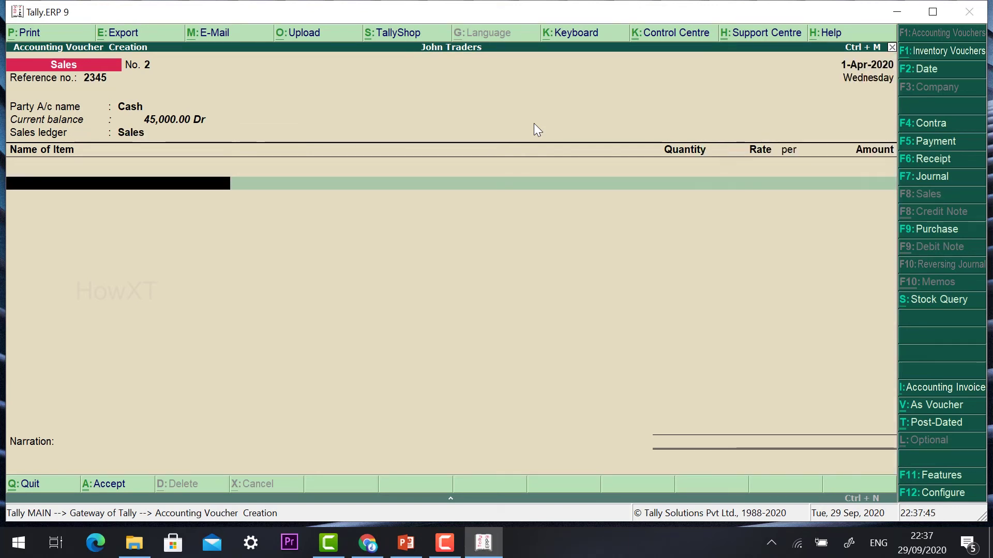
- Add one Blue Star AC at 40,000 and move past items and narration to saving
type("Blu")
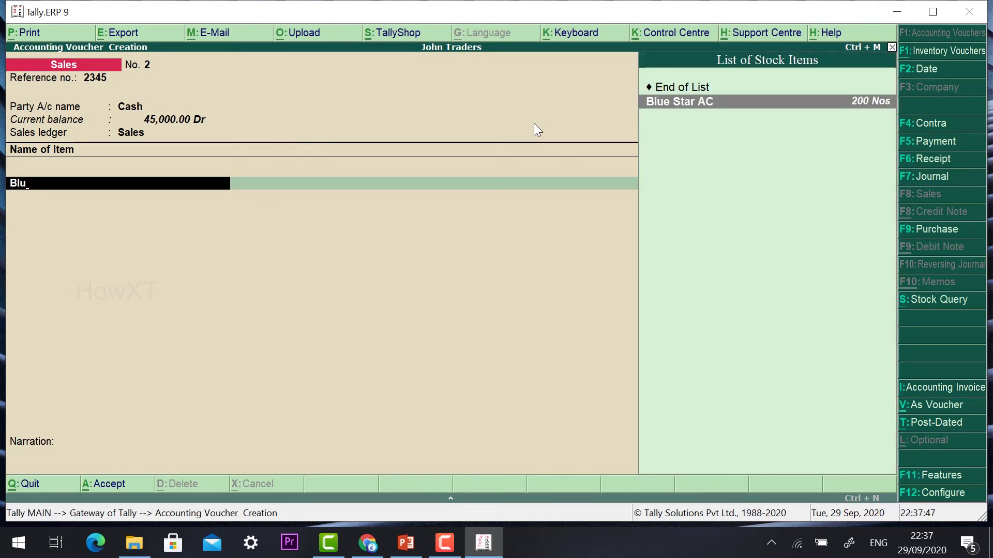
key("Return")
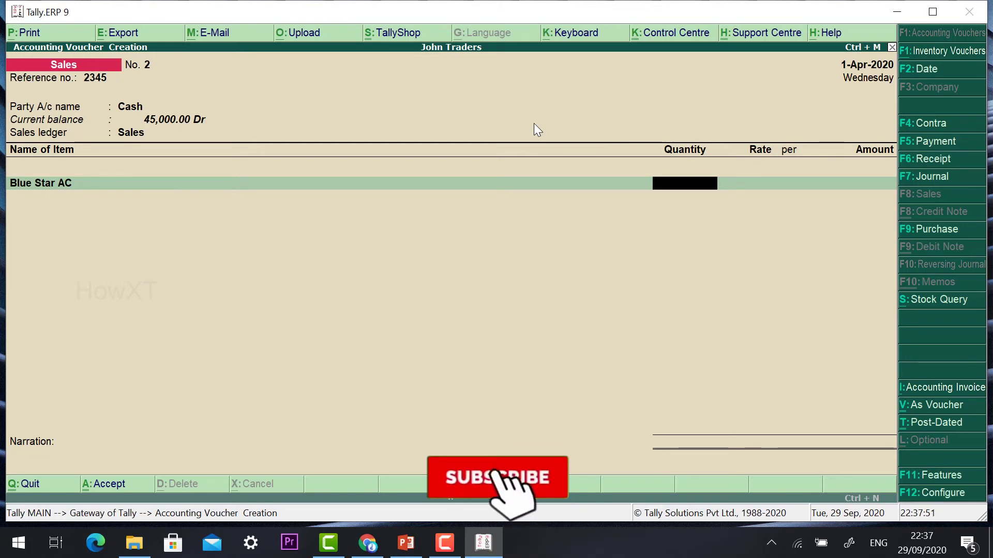
type("1")
key("Return")
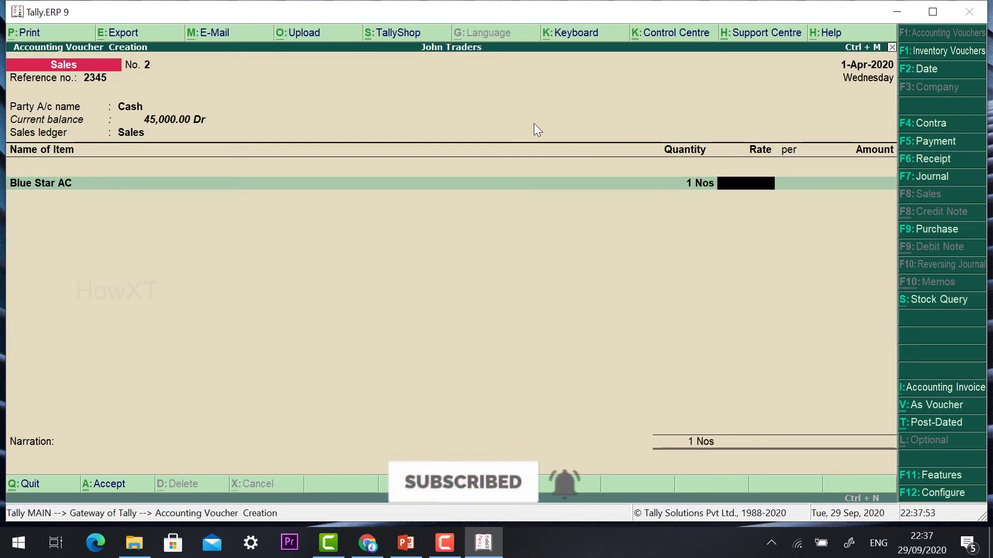
type("40000")
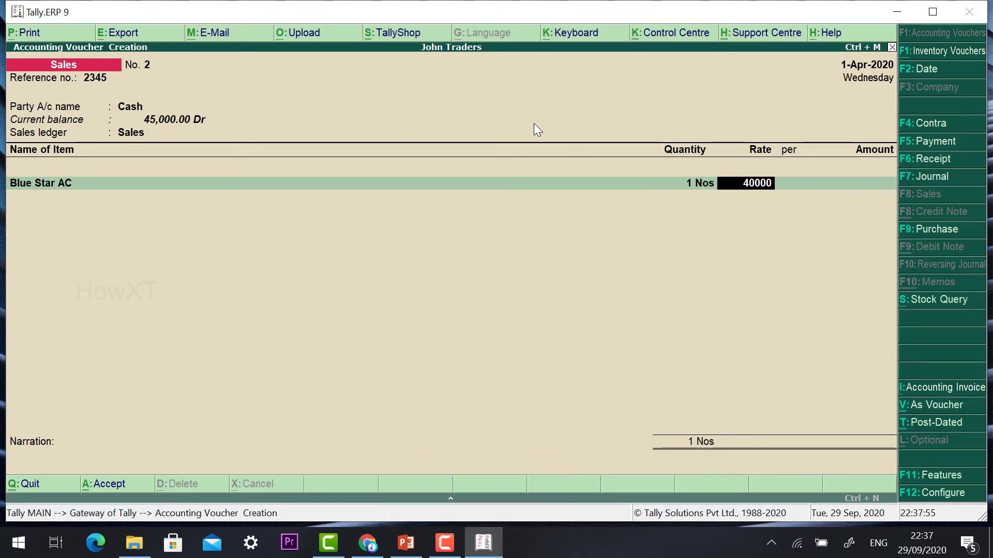
key("Return")
key("Return")
key("Return")
key("Return")
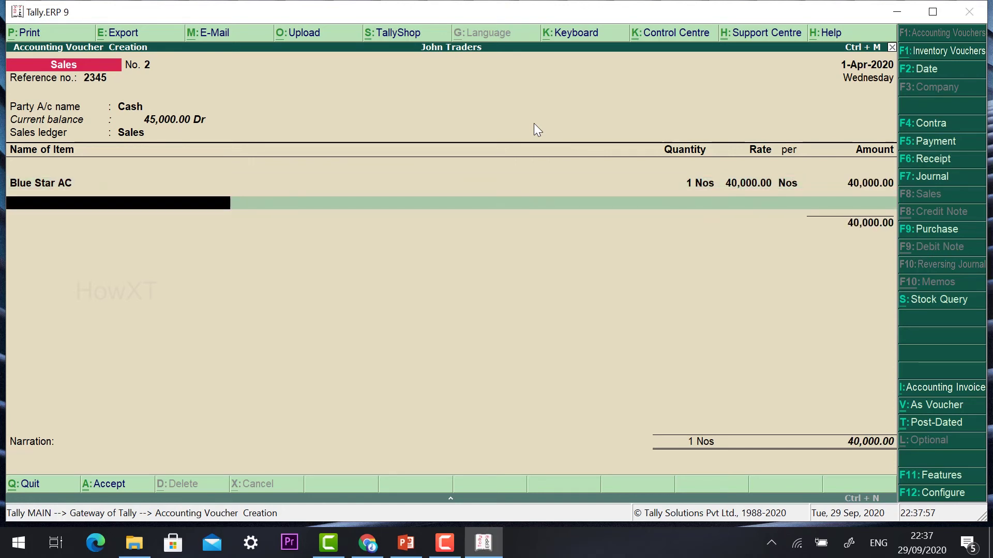
key("Return")
key("Return")
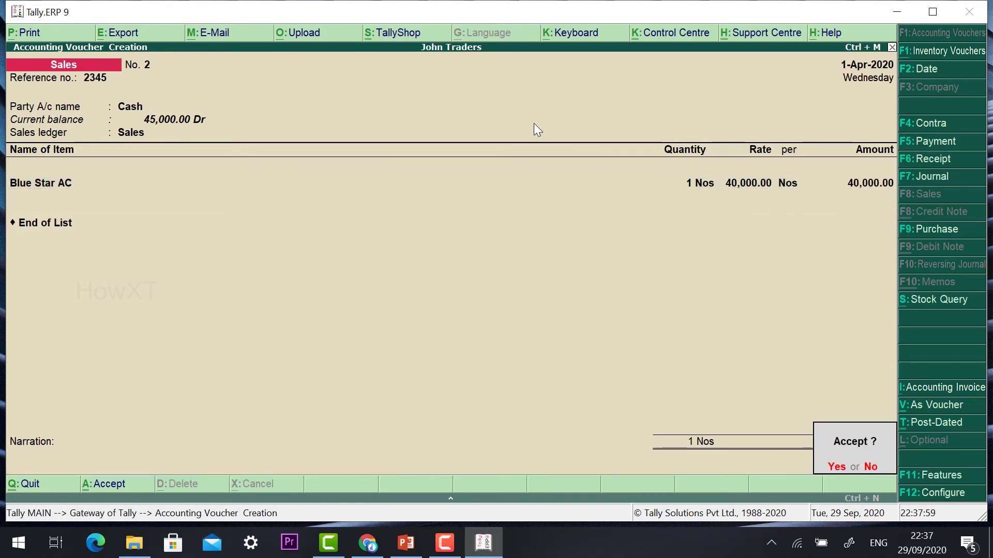
key("Return")
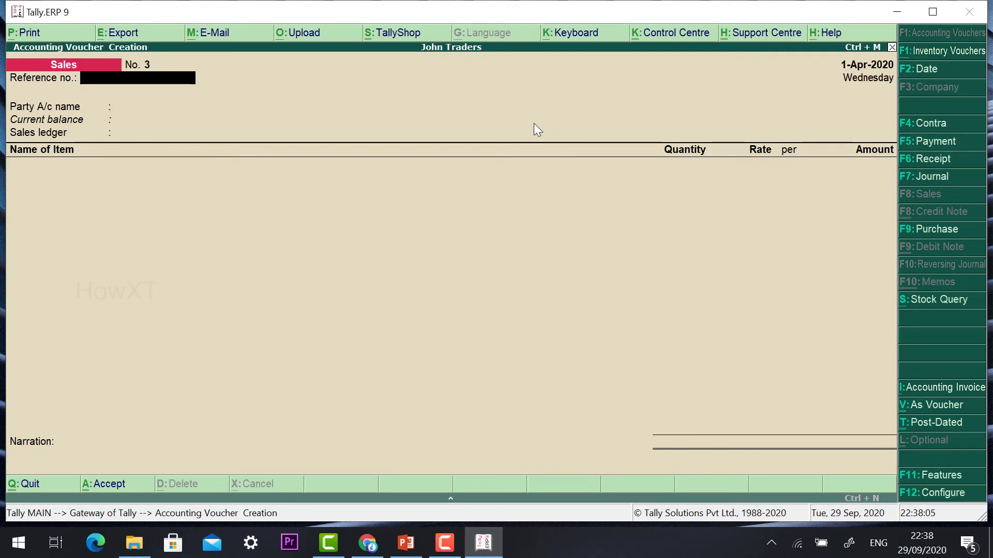
- Browse saved sales vouchers No. 1 and No. 2, then ask to quit blank voucher No. 3
key("Page_Up")
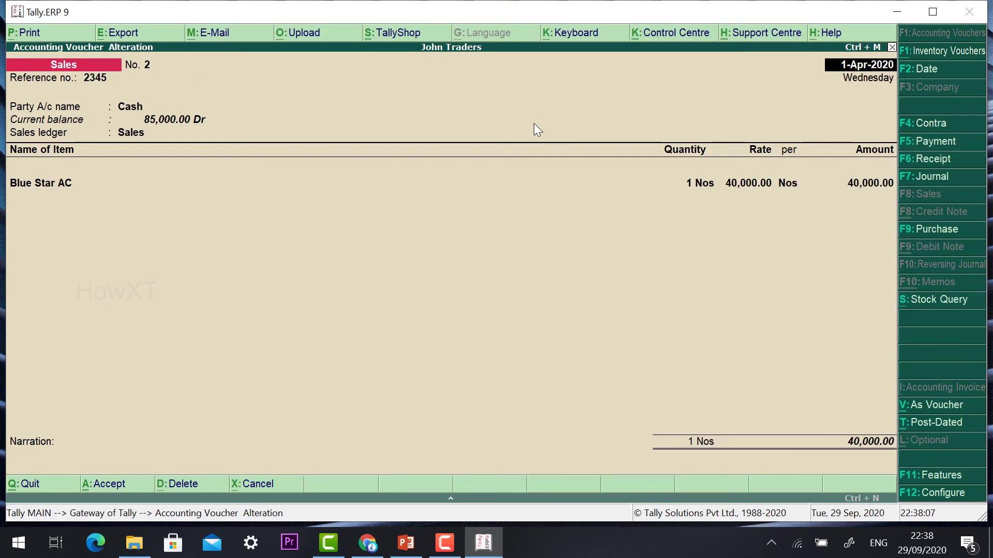
key("Page_Up")
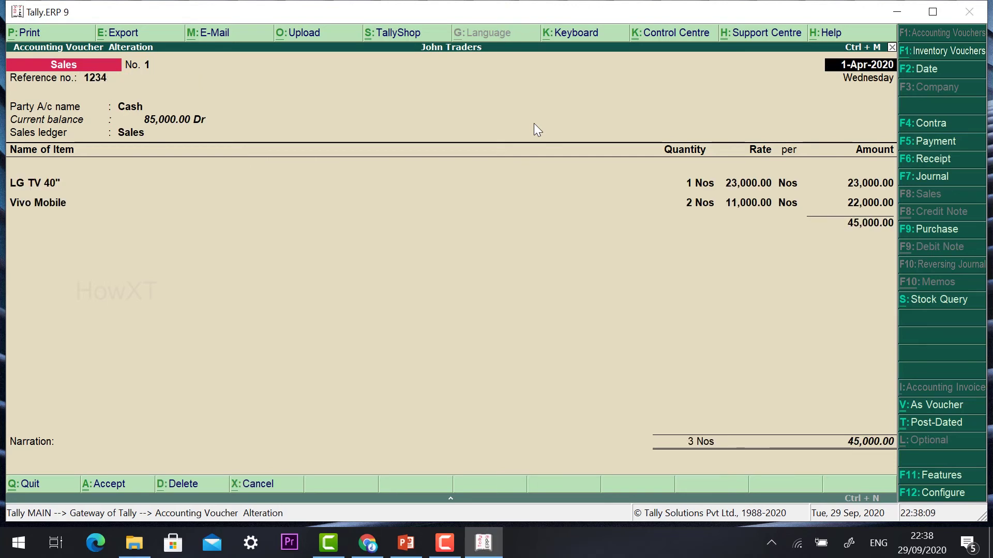
key("Page_Down")
key("Page_Down")
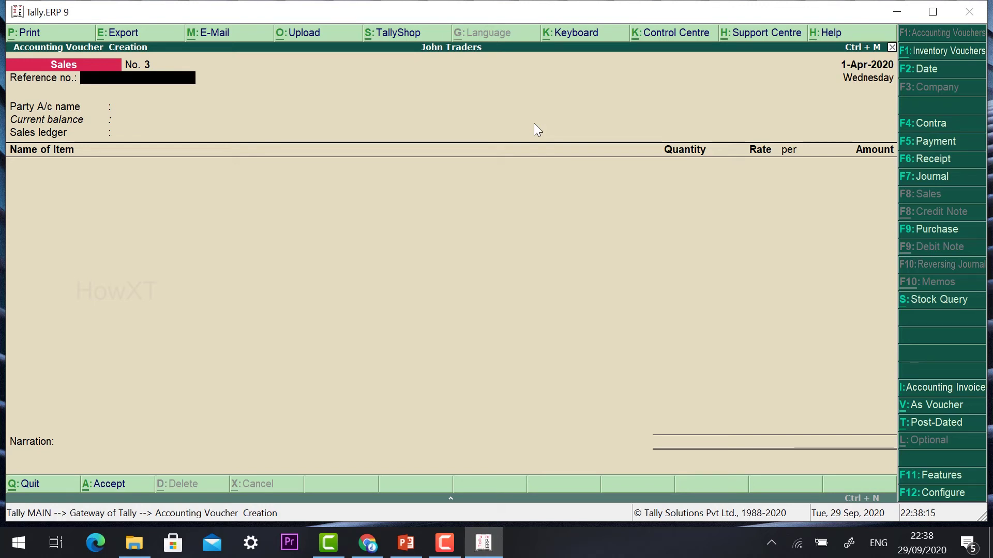
key("Page_Up")
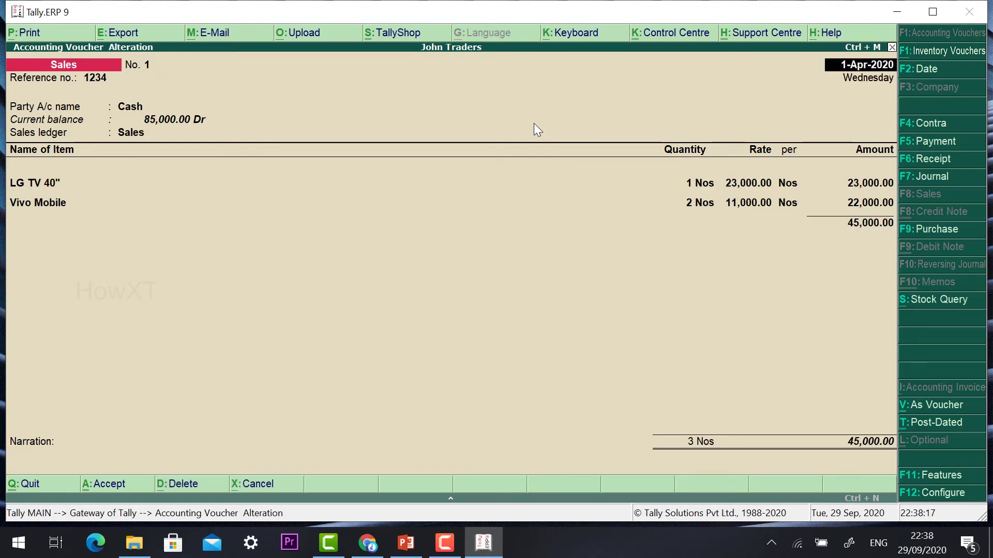
key("Escape")
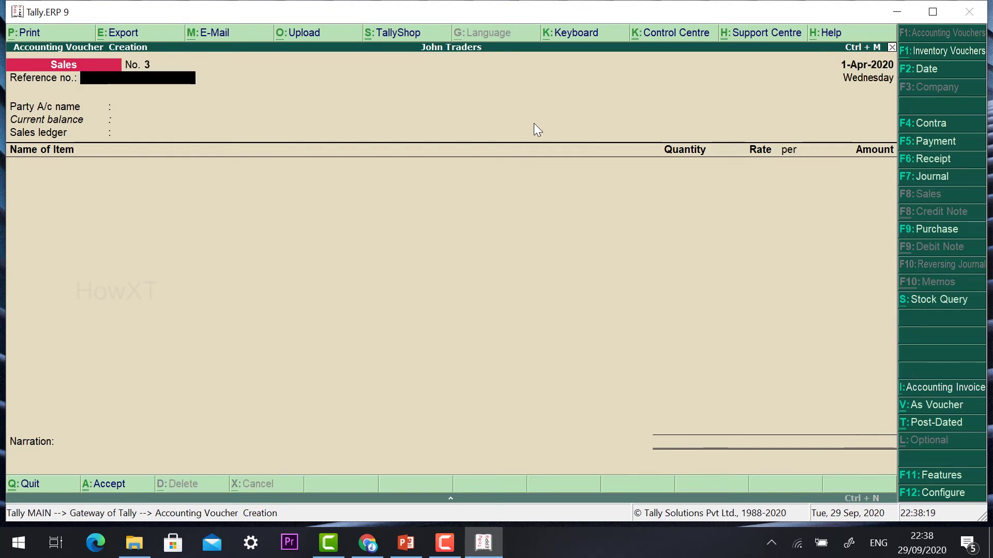
key("Page_Up")
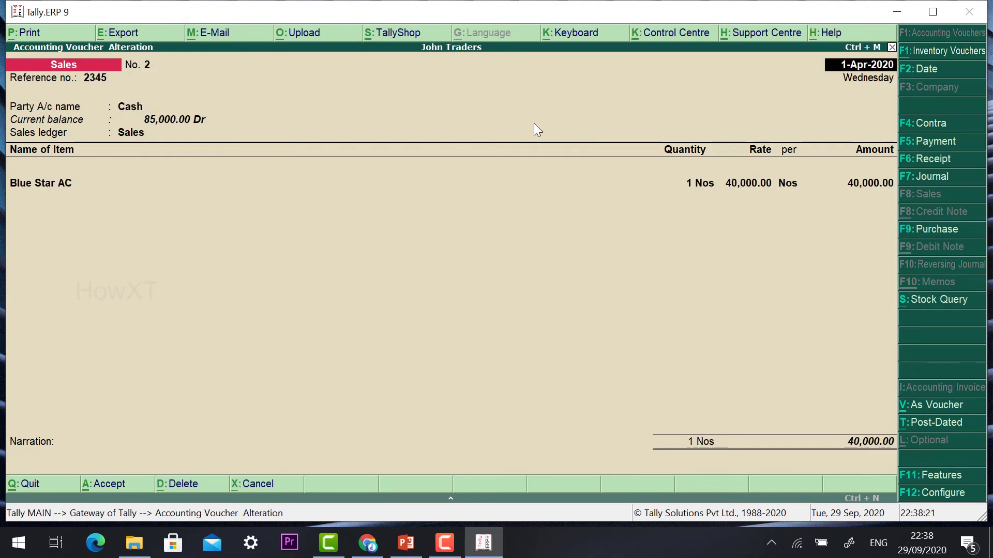
key("Page_Up")
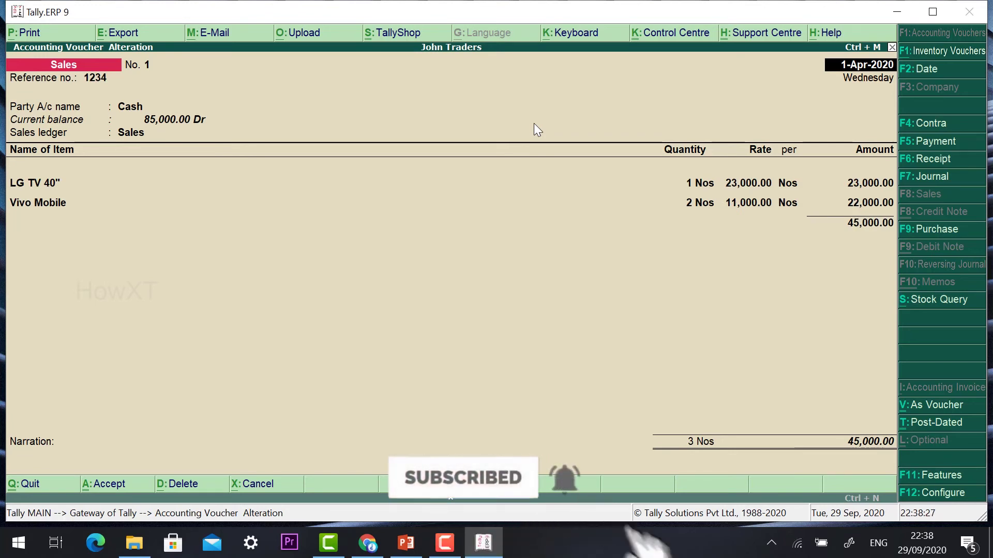
key("ctrl+a")
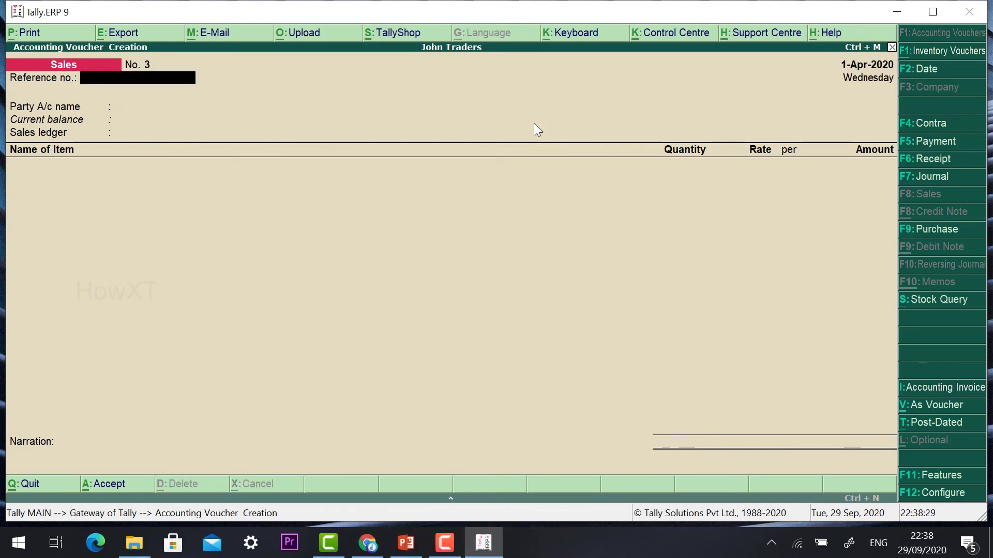
key("Page_Up")
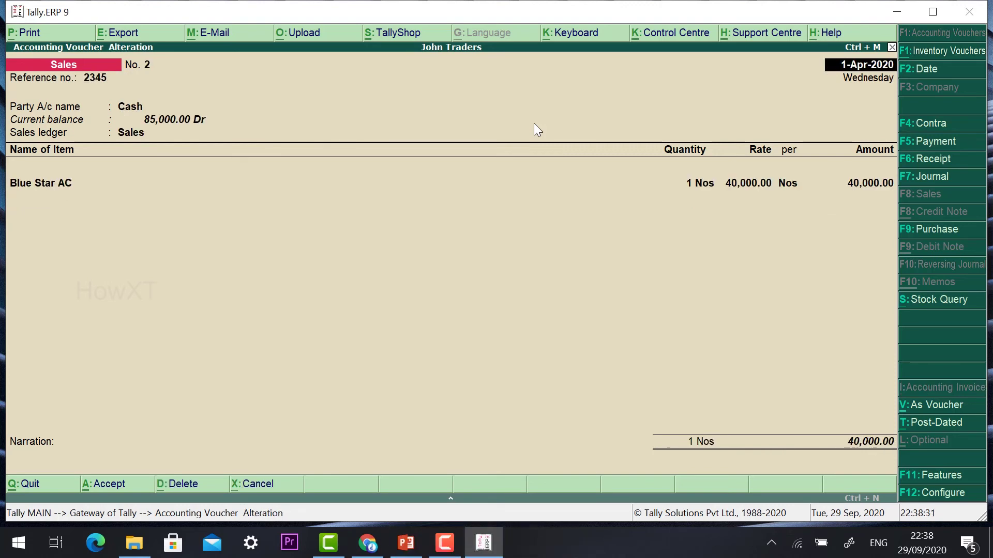
key("Page_Down")
key("Escape")
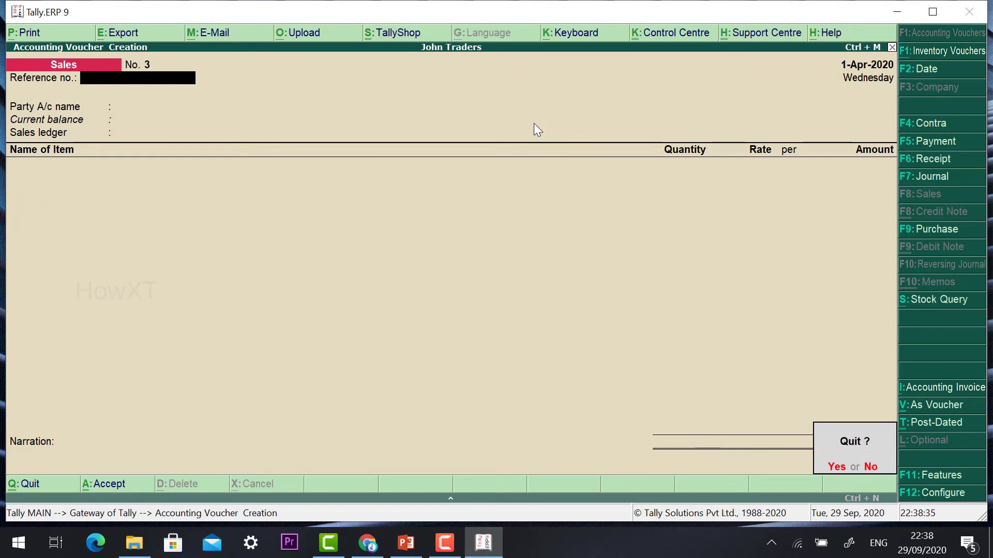
- Confirm quitting voucher entry and open the Stock Summary report from Gateway of Tally
key("Return")
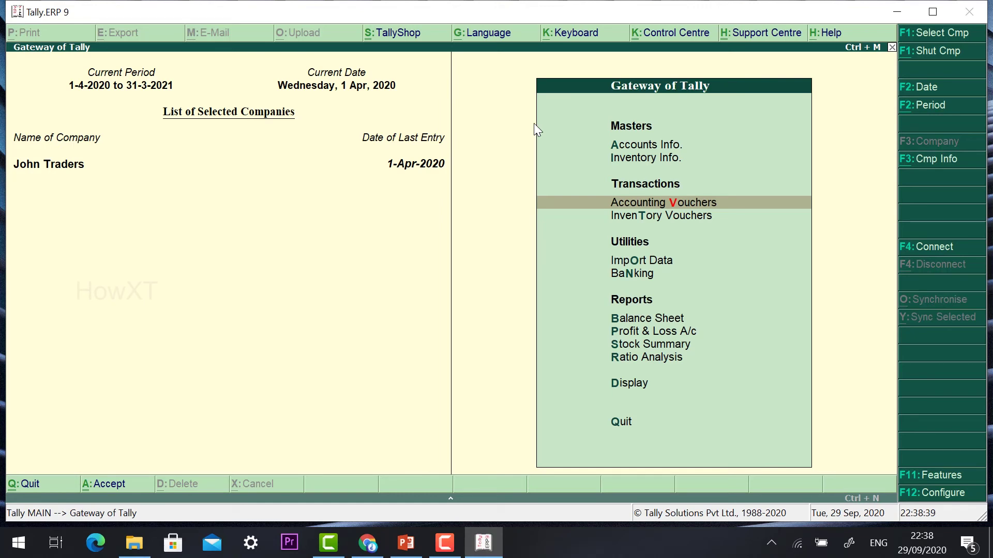
key("Down")
key("Down")
key("Down")
key("Down")
key("Down")
key("Up")
key("Down")
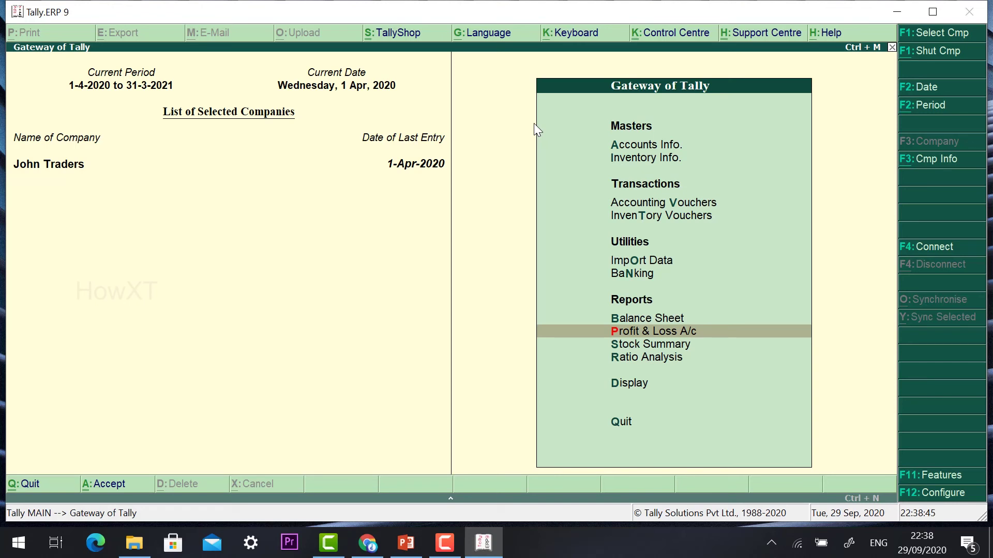
key("Up")
key("Down")
key("Down")
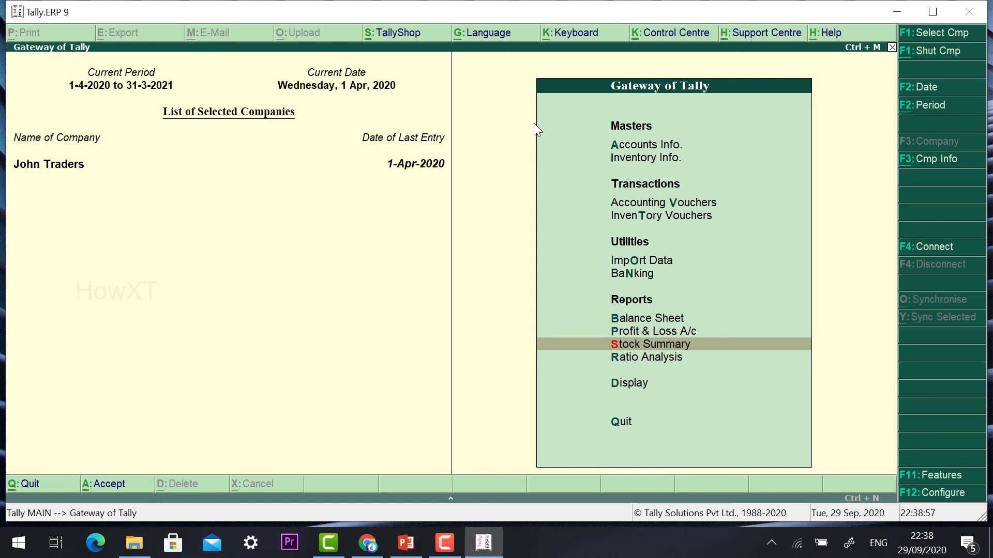
key("Return")
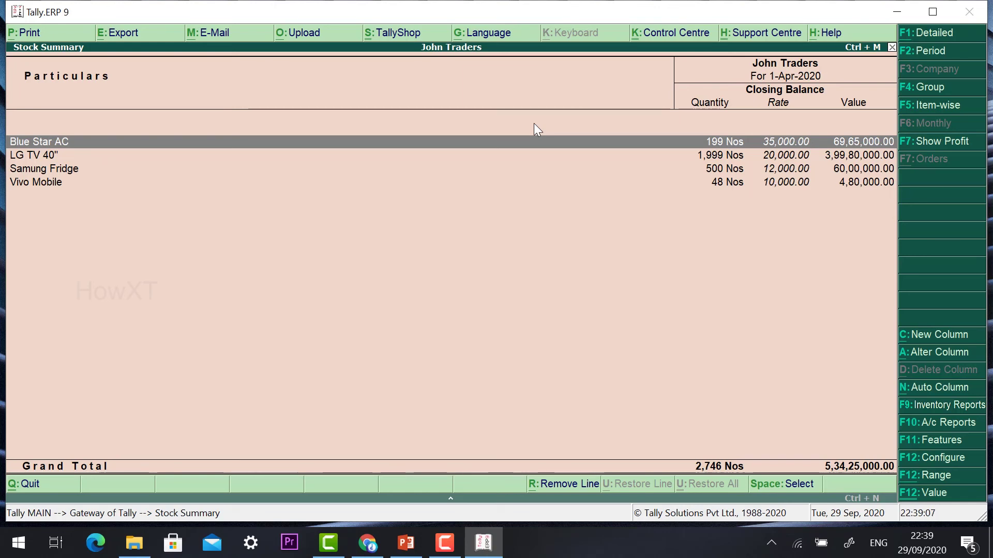
- Drill into Blue Star AC's monthly summary: April outwards 1 Nos worth 40,000.00, closing 199 Nos
key("Return")
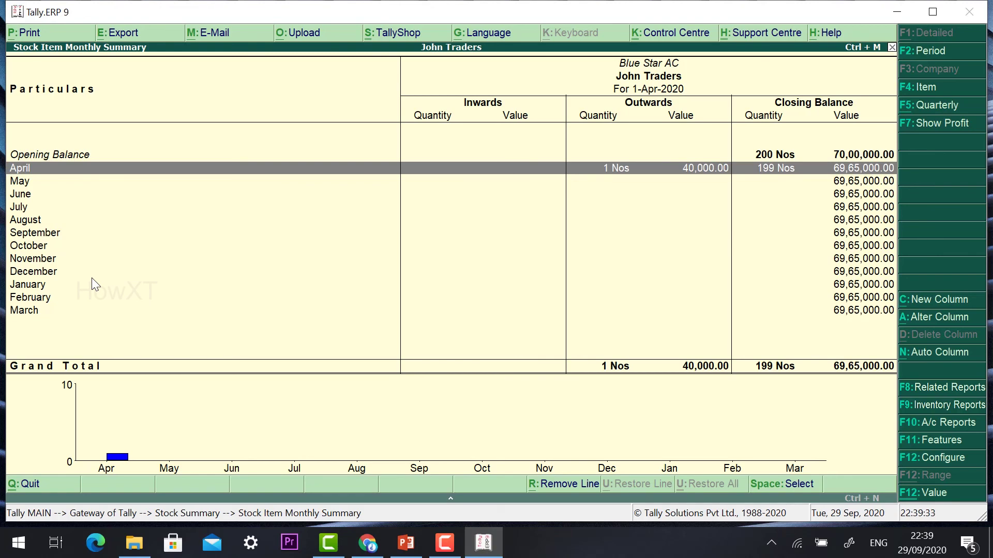
- Trace LG TV 40" from the Stock Summary to its April stock vouchers, then back out
key("Escape")
key("Down")
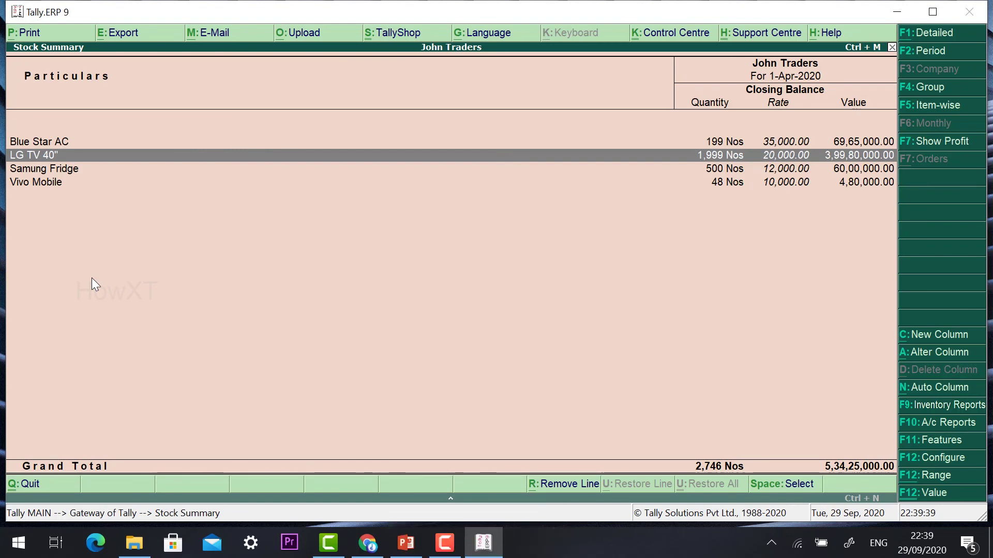
key("Return")
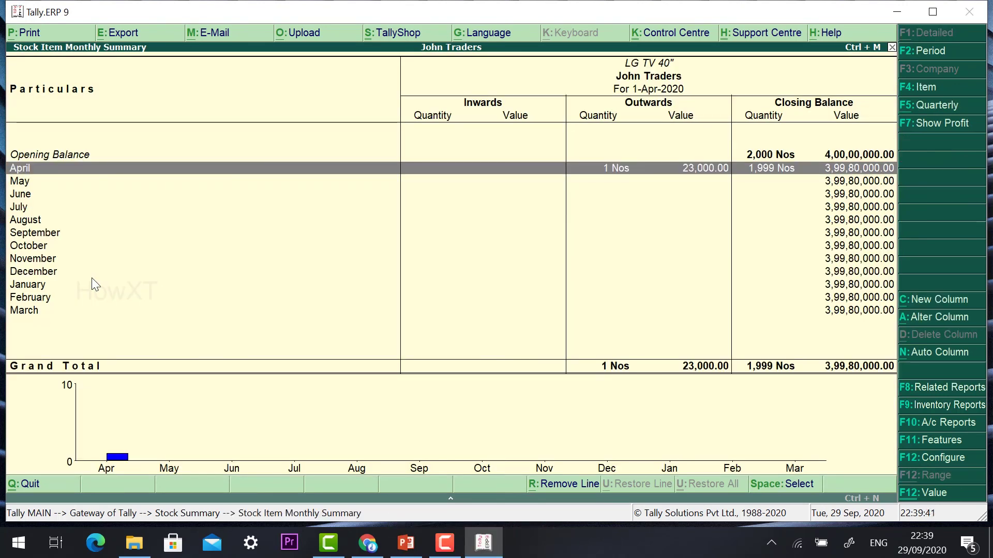
key("Return")
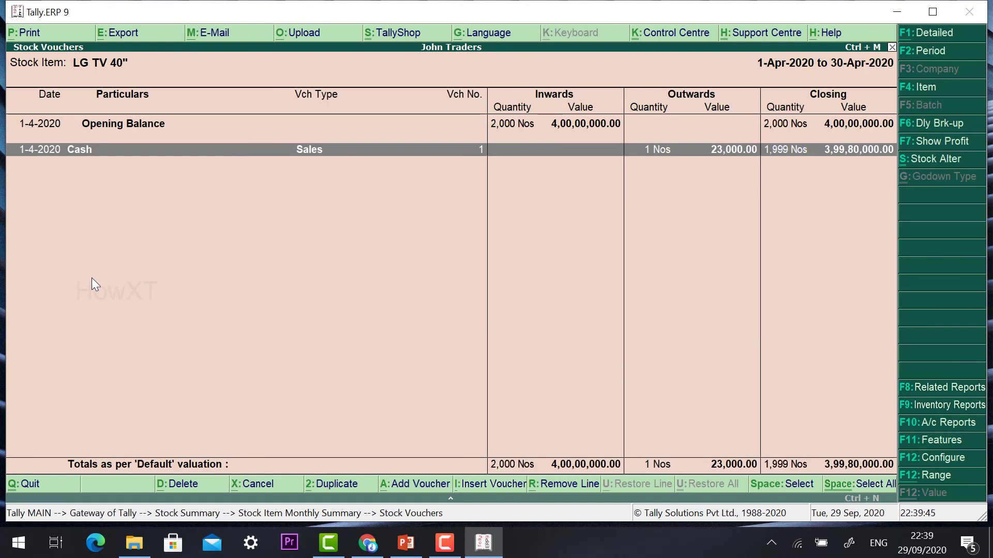
key("Escape")
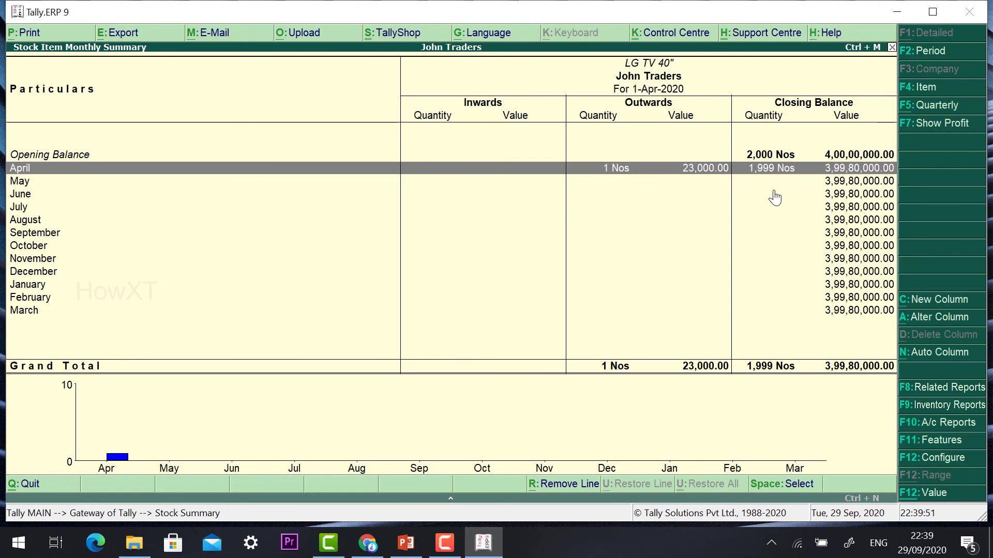
key("Escape")
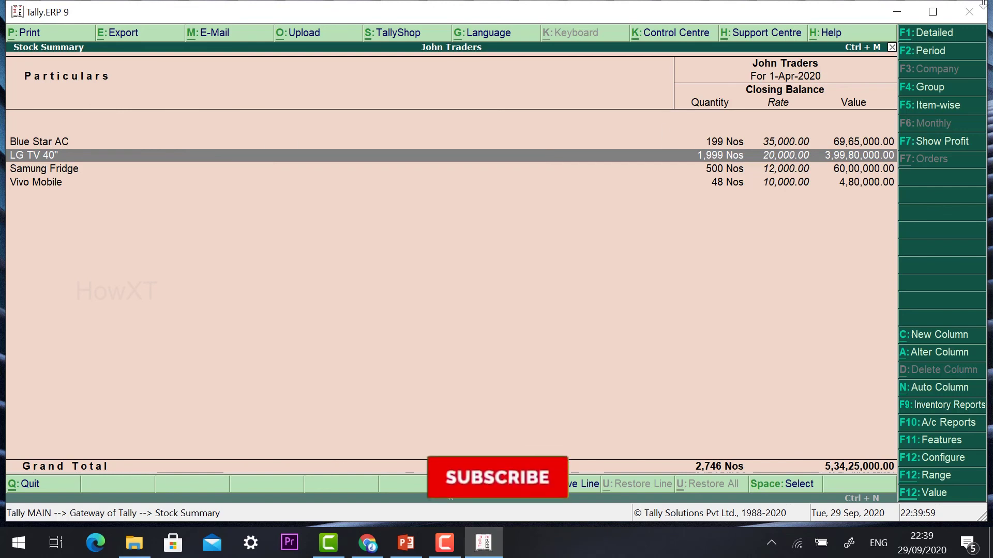
- Toggle the Stock Summary between detailed and condensed views, then return to Gateway of Tally
left_click(923, 35)
left_click(925, 31)
left_click(924, 31)
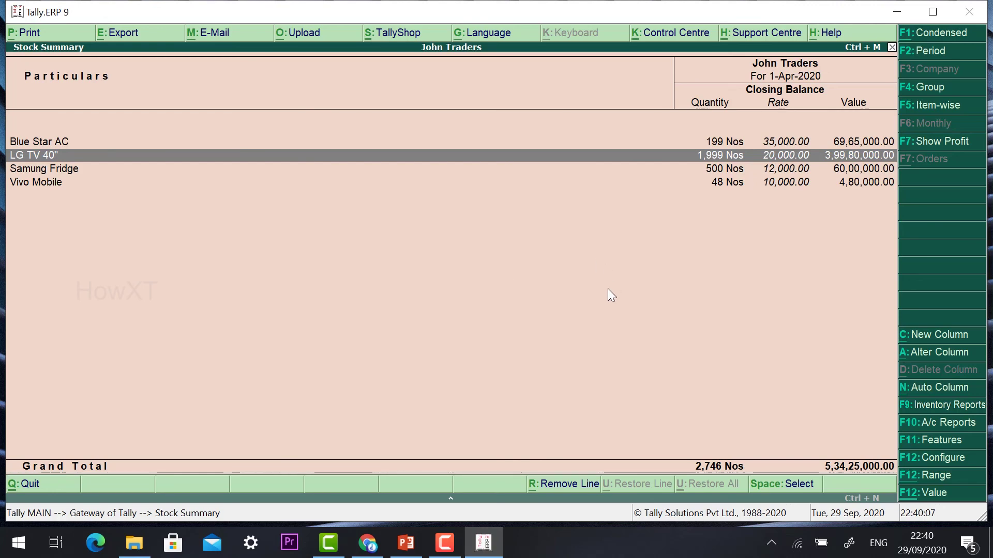
key("Escape")
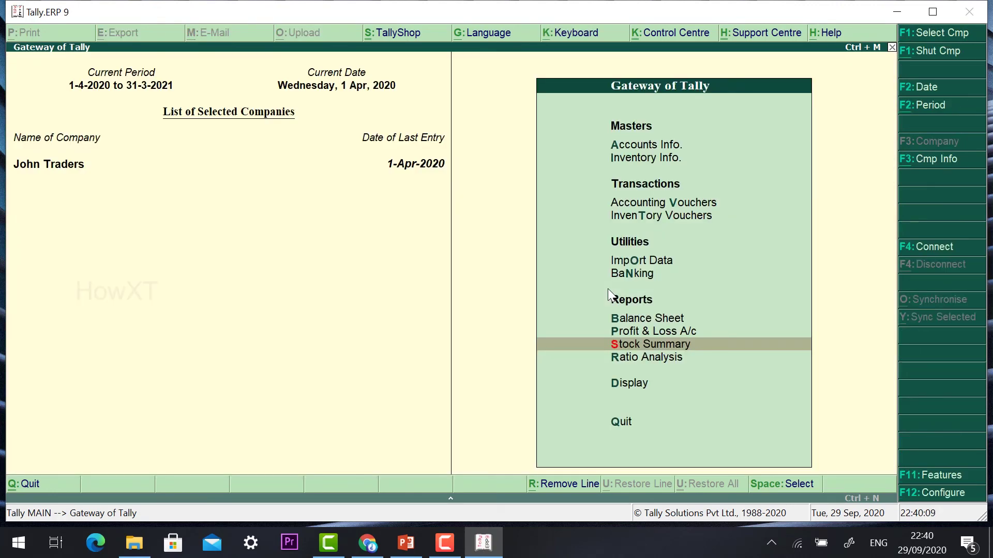
- Show the detailed Profit & Loss A/c with sales 85,000.00 and nett profit 10,000.00
key("Up")
key("Return")
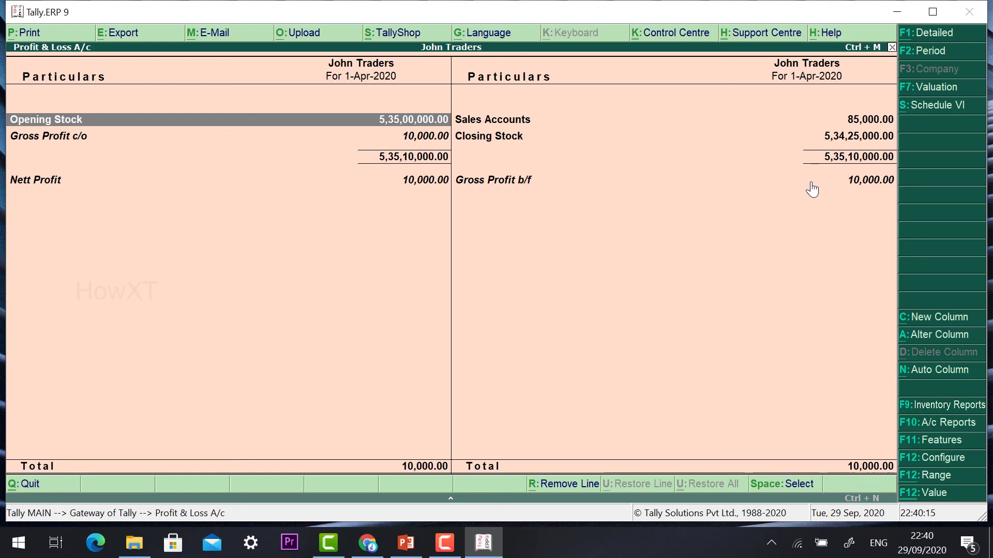
left_click(947, 37)
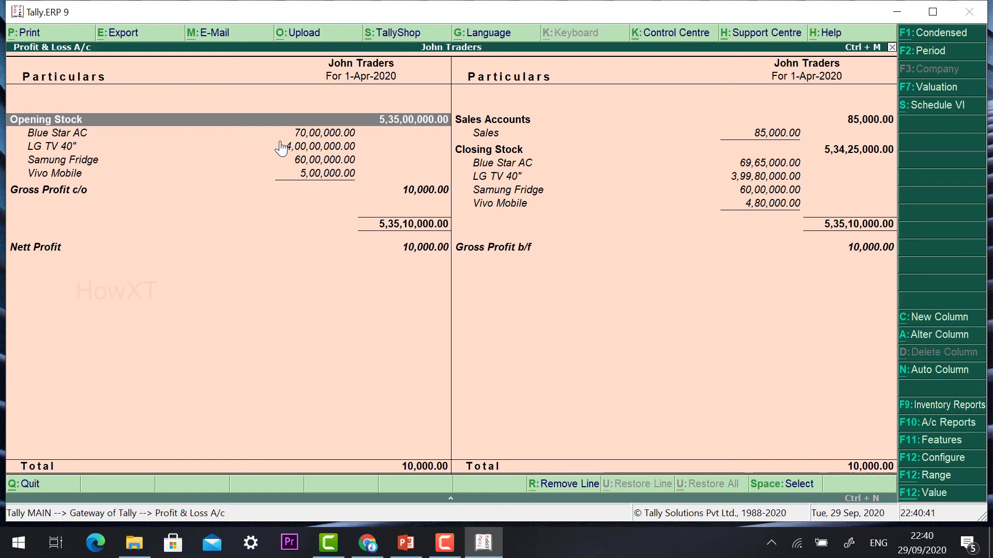
left_click(502, 177)
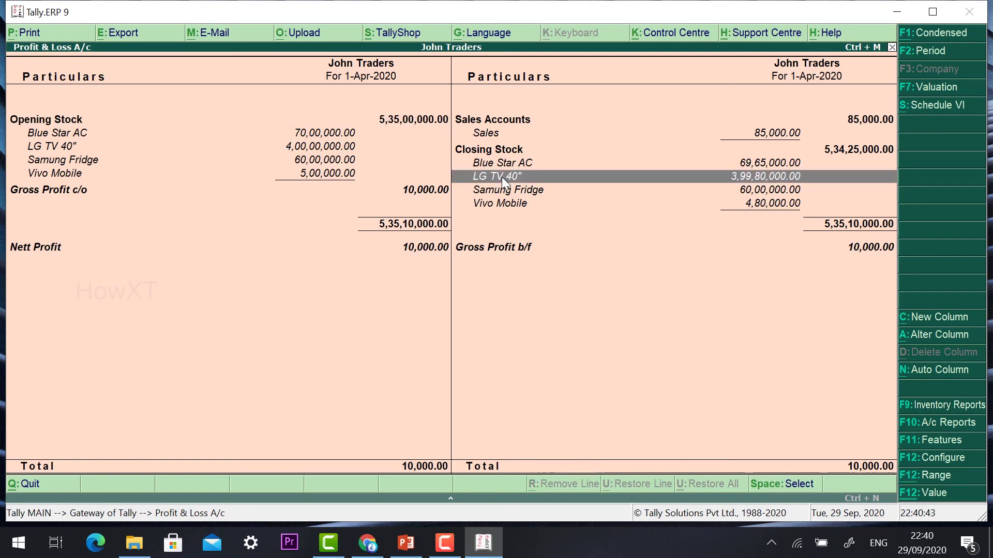